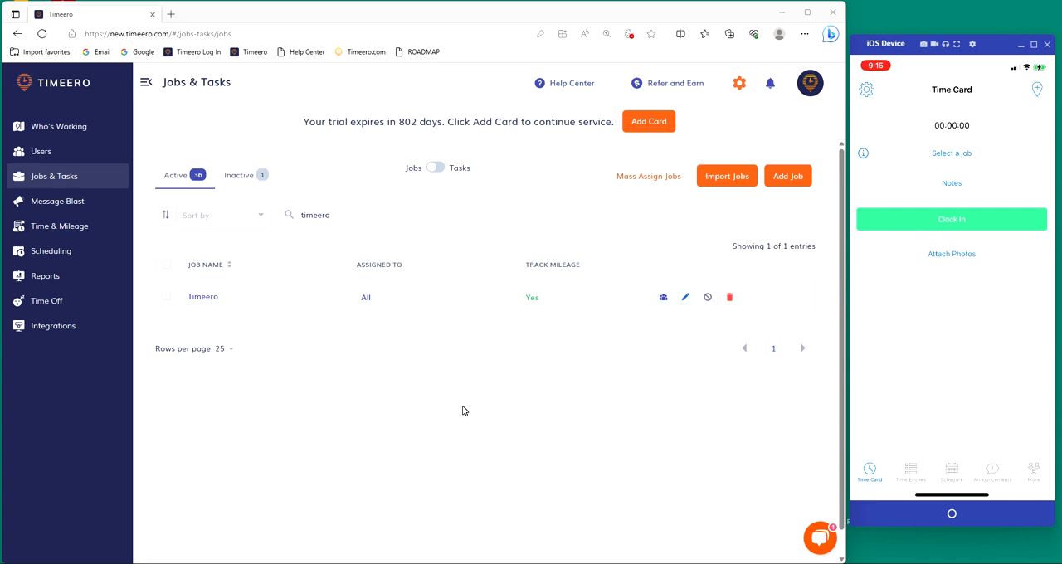
Step: Open the Timeero job from the active jobs list for editing
{"action": "left_click", "coordinate": [92, 178]}
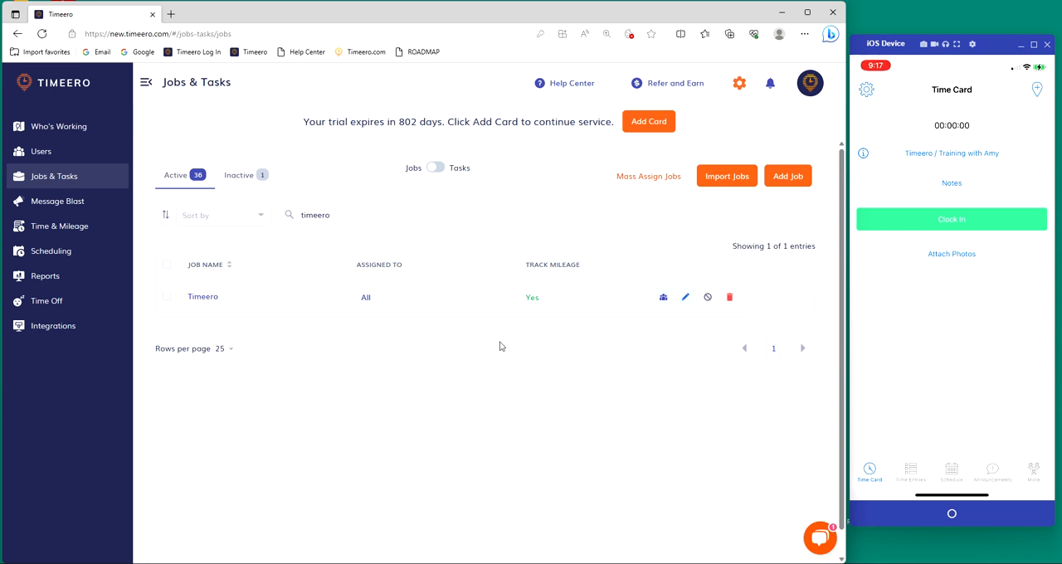
{"action": "scroll", "coordinate": [500, 346], "scroll_direction": "down", "scroll_amount": 1}
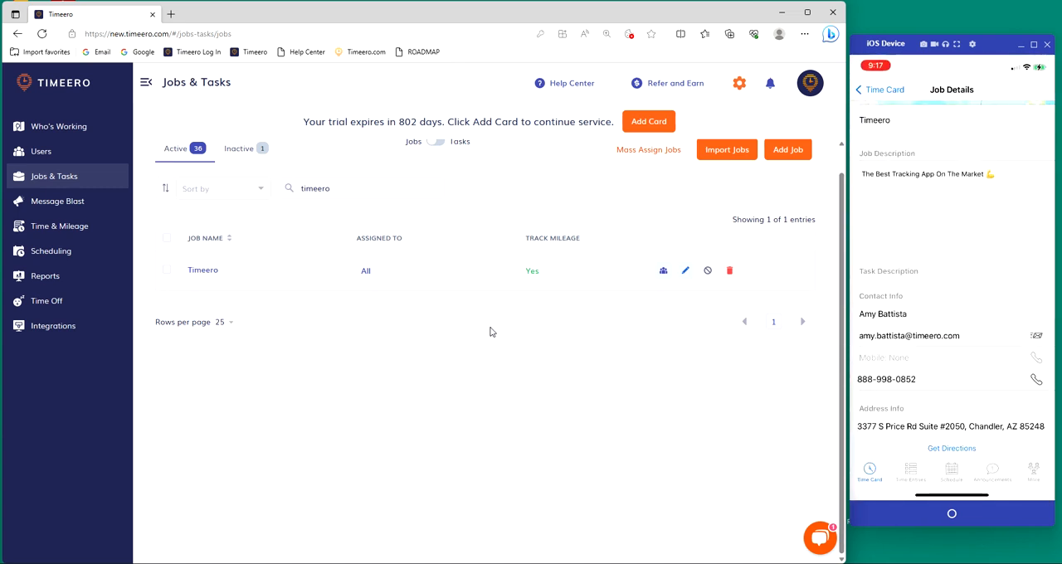
{"action": "double_click", "coordinate": [490, 332]}
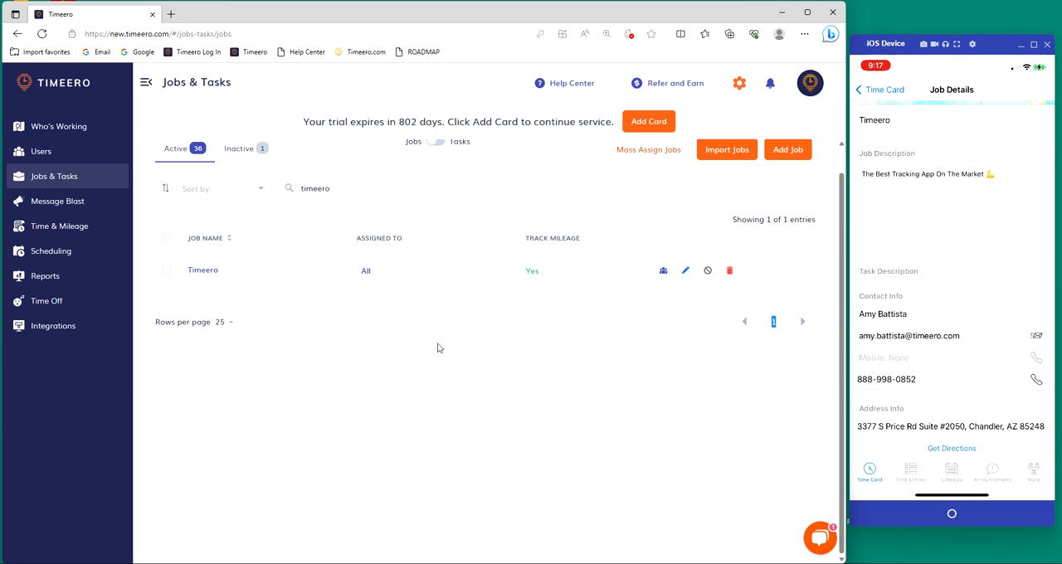
{"action": "left_click", "coordinate": [685, 272]}
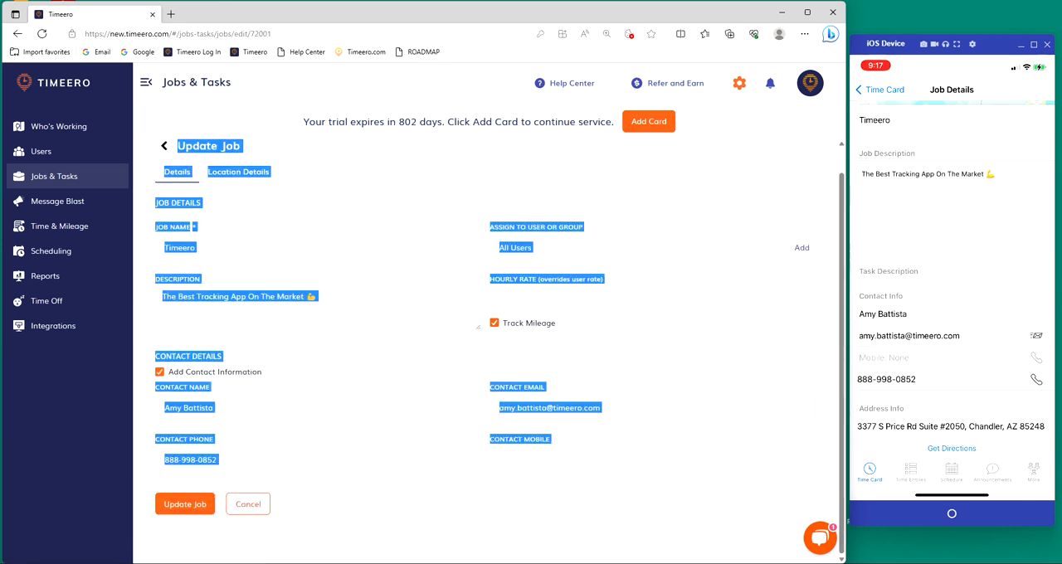
{"action": "scroll", "coordinate": [251, 201], "scroll_direction": "up", "scroll_amount": 1}
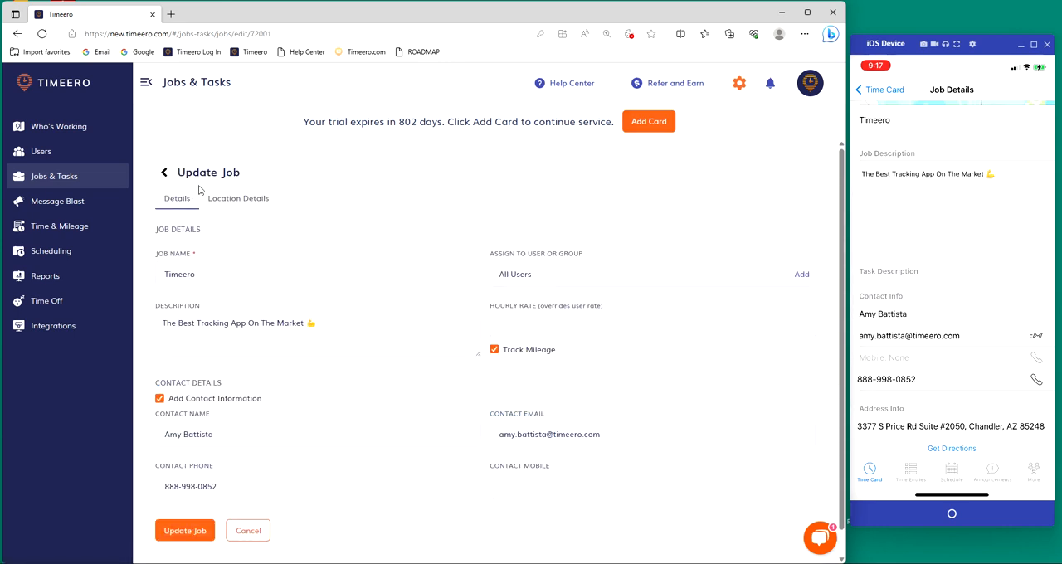
Step: Review the Timeero job's location details, including its address, required geofencing, clock distance and the arrival and departure geofence actions
{"action": "left_click", "coordinate": [242, 204]}
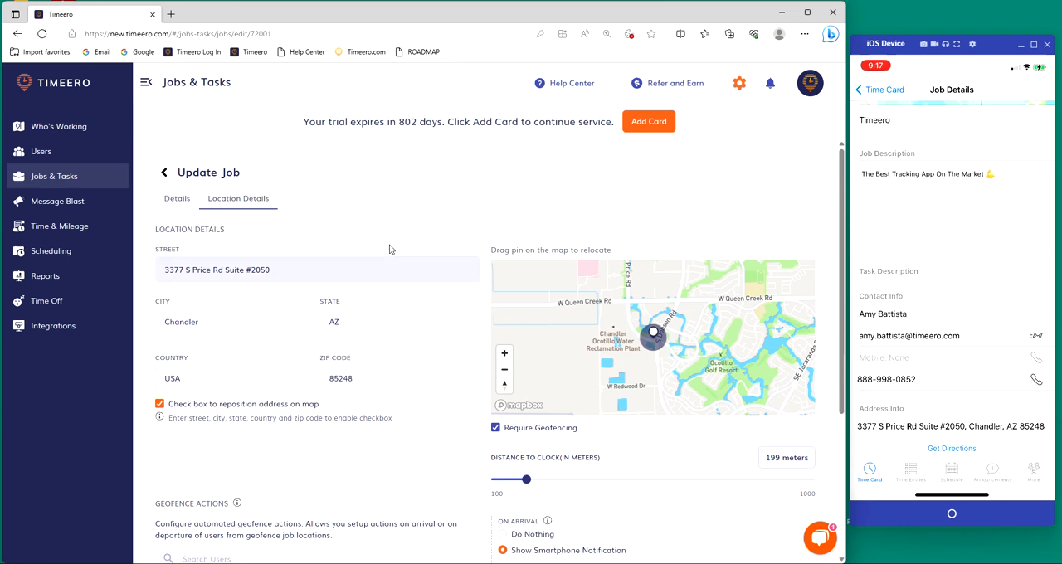
{"action": "scroll", "coordinate": [322, 366], "scroll_direction": "down", "scroll_amount": 1}
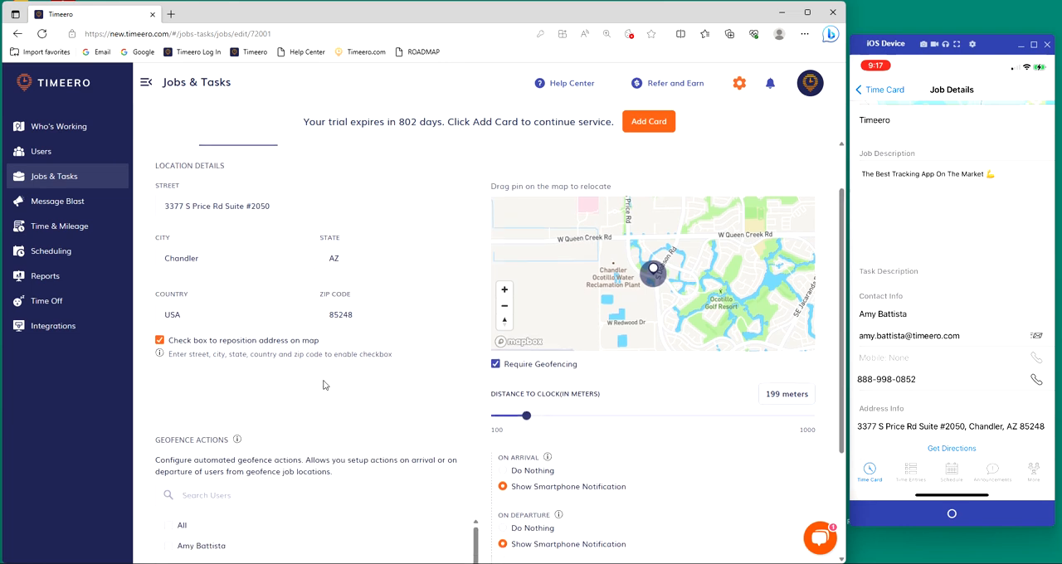
{"action": "scroll", "coordinate": [322, 366], "scroll_direction": "up", "scroll_amount": 1}
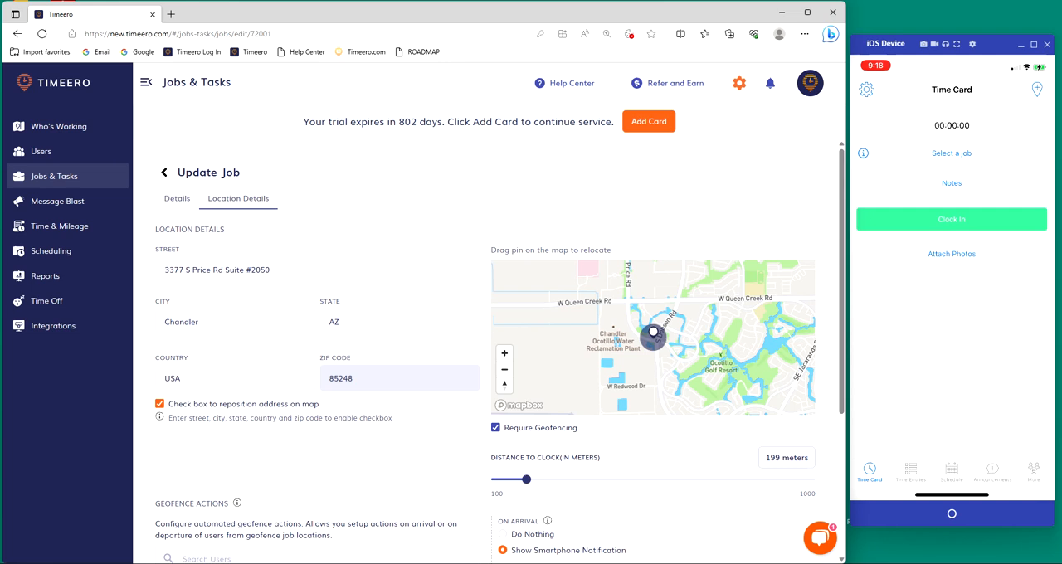
{"action": "scroll", "coordinate": [360, 192], "scroll_direction": "down", "scroll_amount": 2}
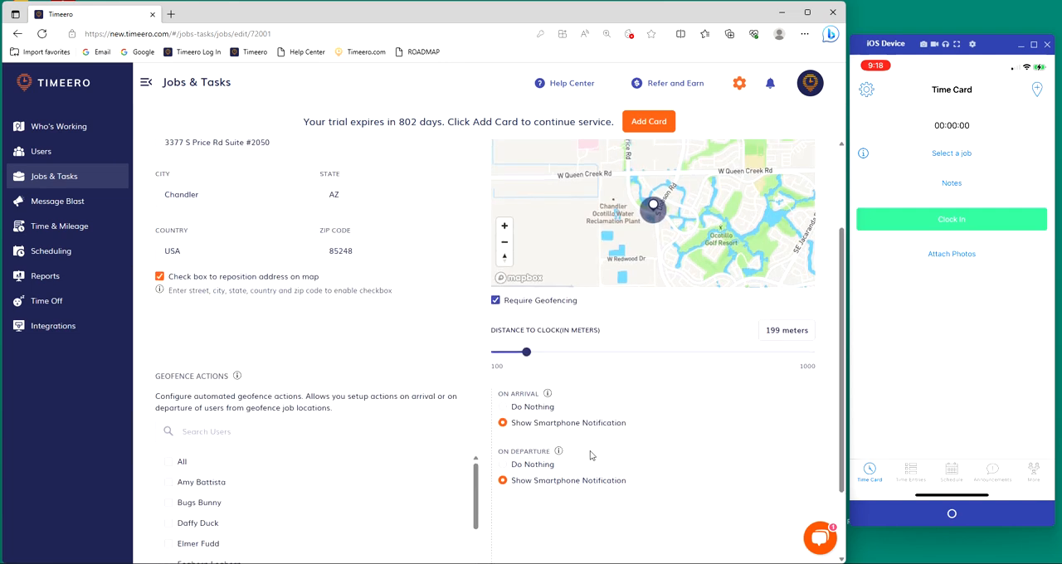
{"action": "scroll", "coordinate": [658, 452], "scroll_direction": "up", "scroll_amount": 2}
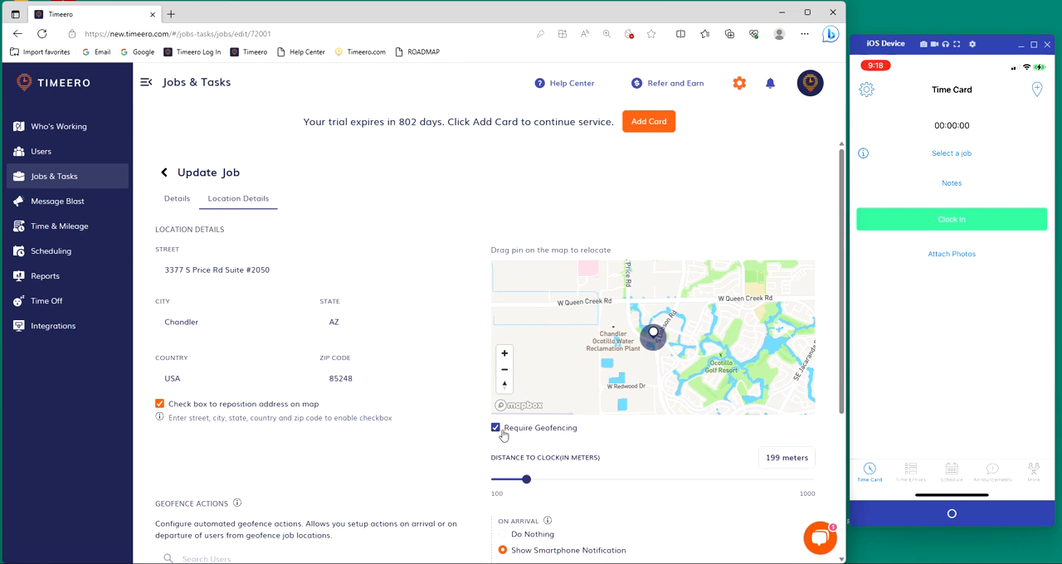
{"action": "scroll", "coordinate": [580, 435], "scroll_direction": "down", "scroll_amount": 1}
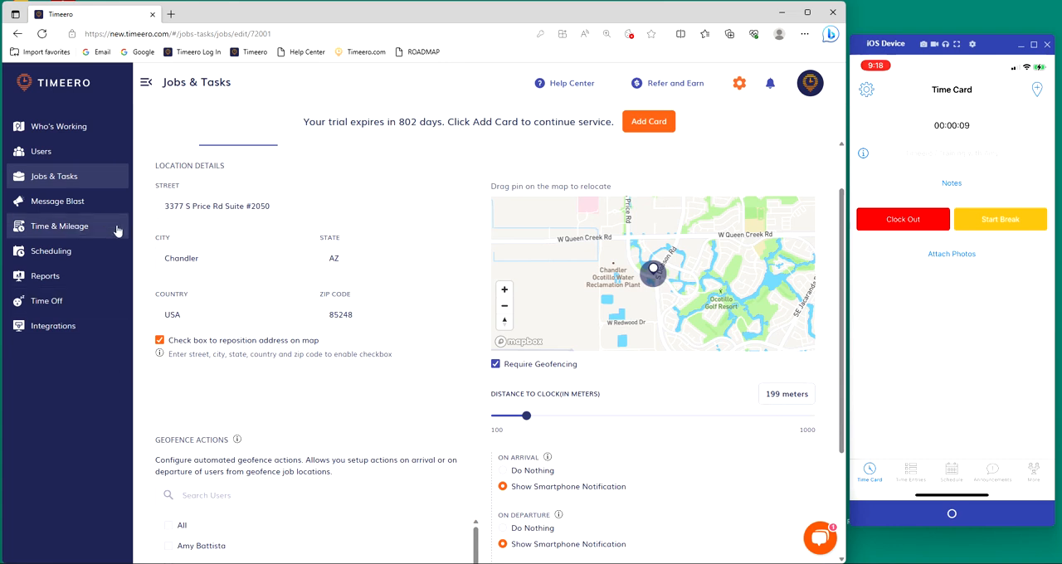
Step: Open Time & Mileage in a new browser tab and inspect the flag on the newest Timeero timesheet entry
{"action": "right_click", "coordinate": [75, 231]}
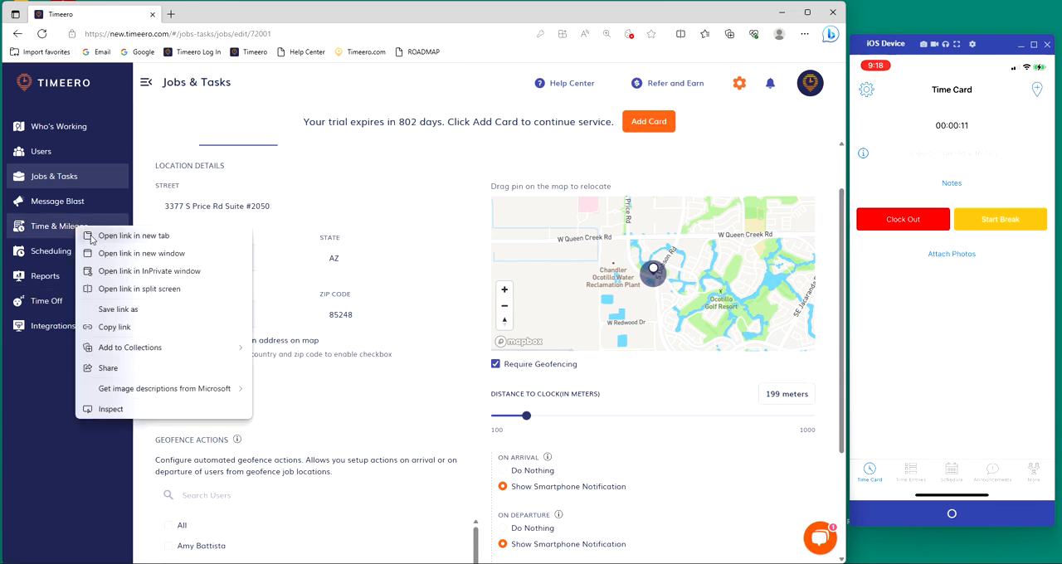
{"action": "left_click", "coordinate": [91, 240]}
{"action": "key", "text": "ctrl+Tab"}
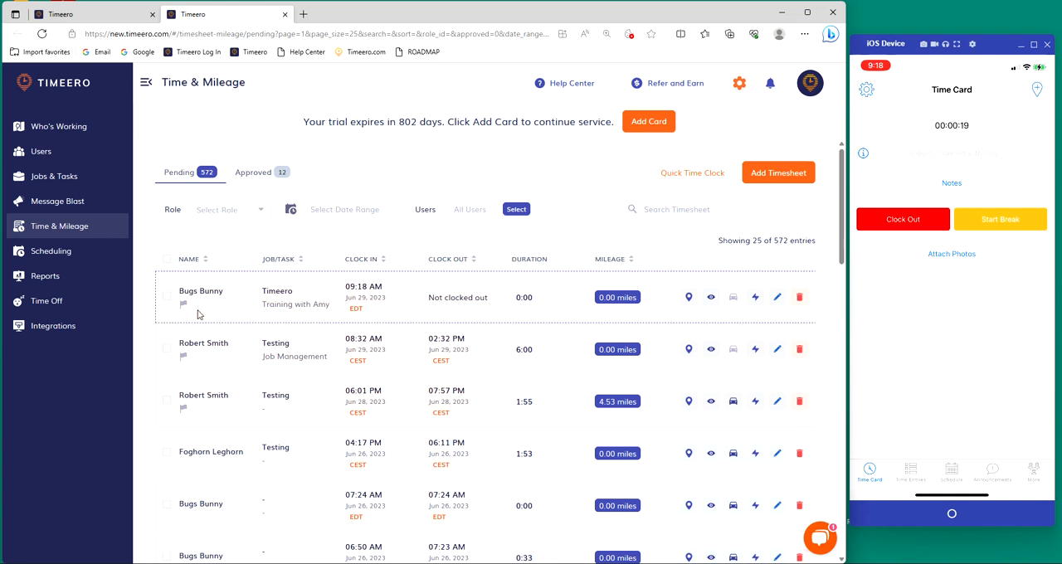
{"action": "left_click_drag", "start_coordinate": [261, 292], "coordinate": [292, 292]}
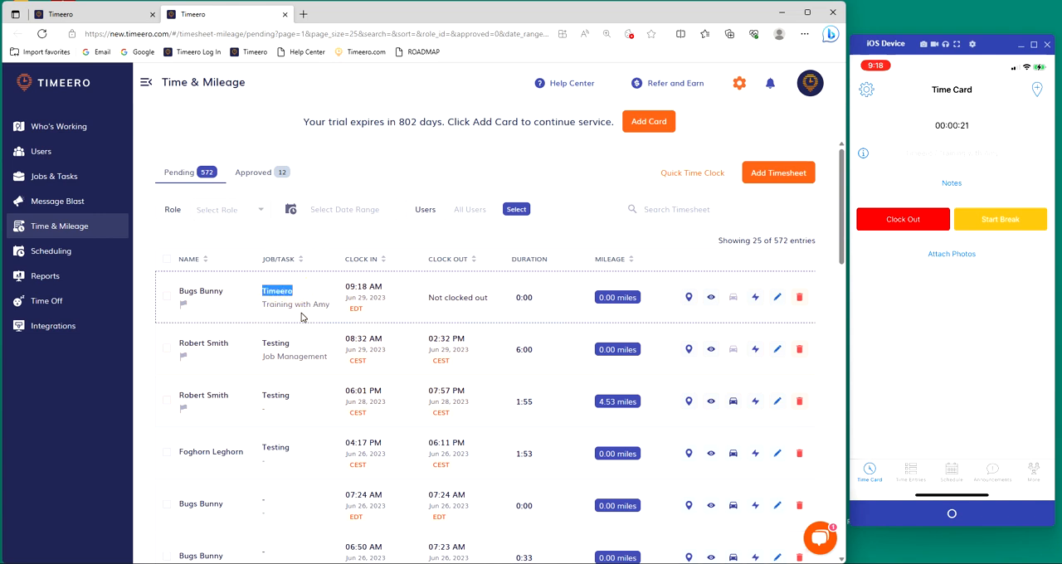
{"action": "left_click", "coordinate": [302, 316]}
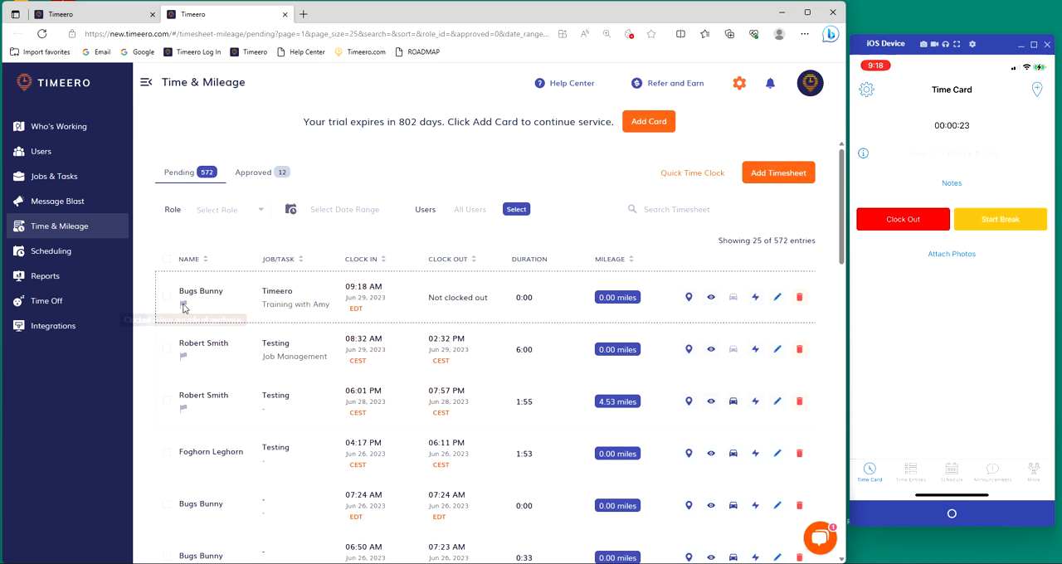
{"action": "mouse_move", "coordinate": [184, 307]}
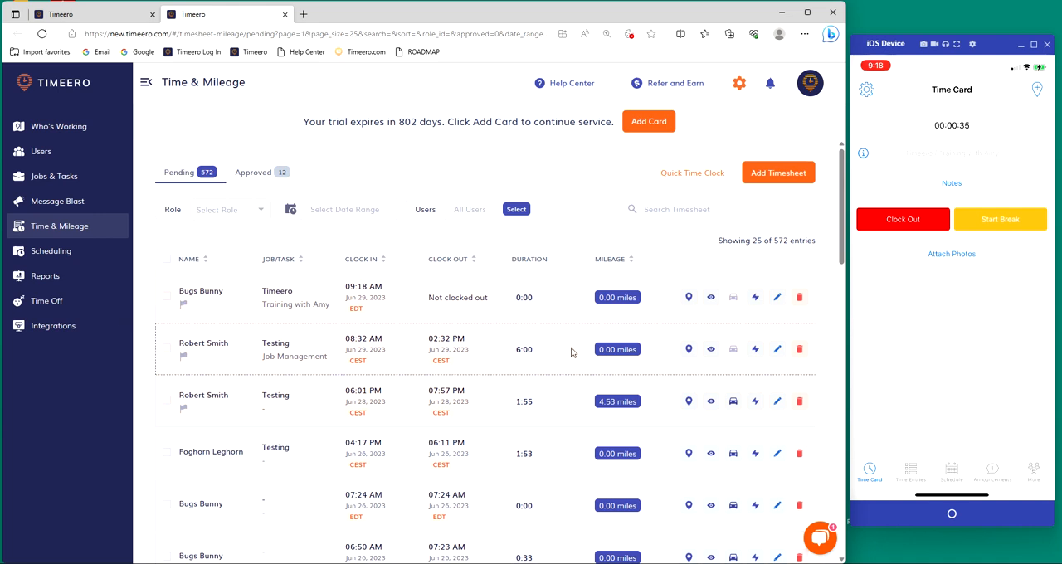
Step: View the route map of the newest Timeero entry, compare the clock-in location with the job's geofence, and close the map
{"action": "left_click", "coordinate": [688, 300]}
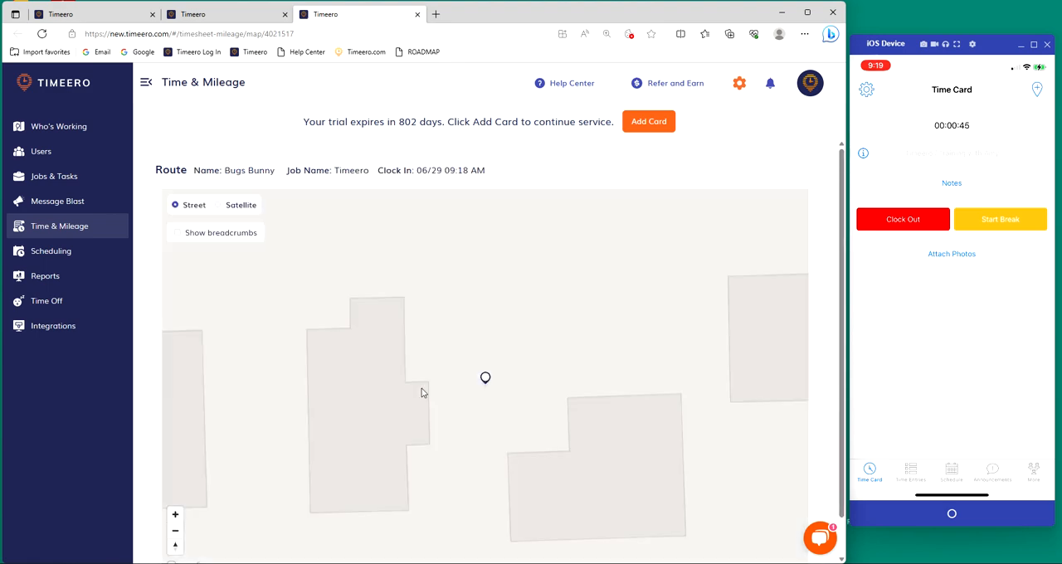
{"action": "scroll", "coordinate": [545, 438], "scroll_direction": "down", "scroll_amount": 5}
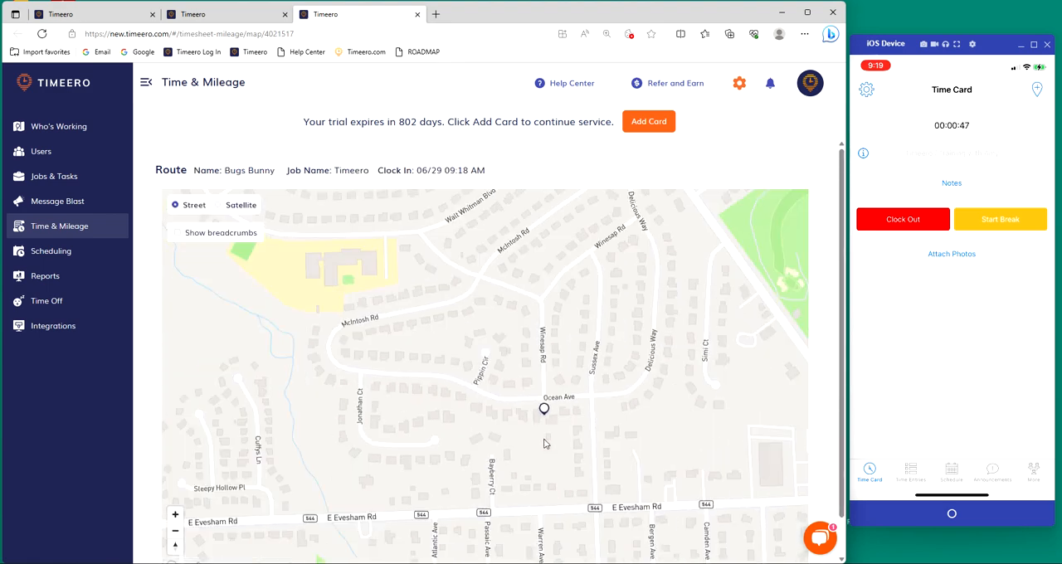
{"action": "scroll", "coordinate": [543, 455], "scroll_direction": "down", "scroll_amount": 6}
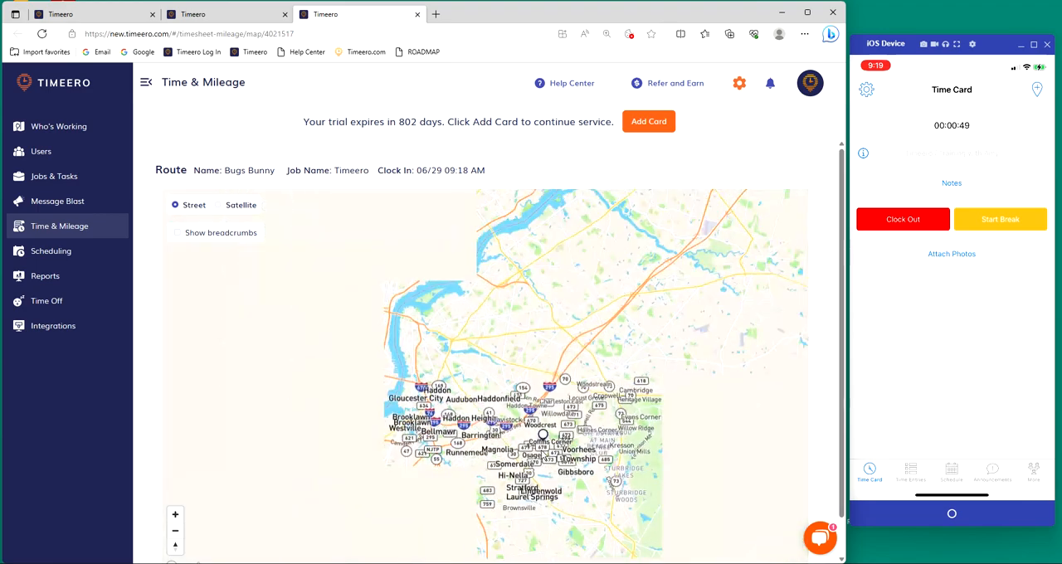
{"action": "scroll", "coordinate": [624, 476], "scroll_direction": "down", "scroll_amount": 4}
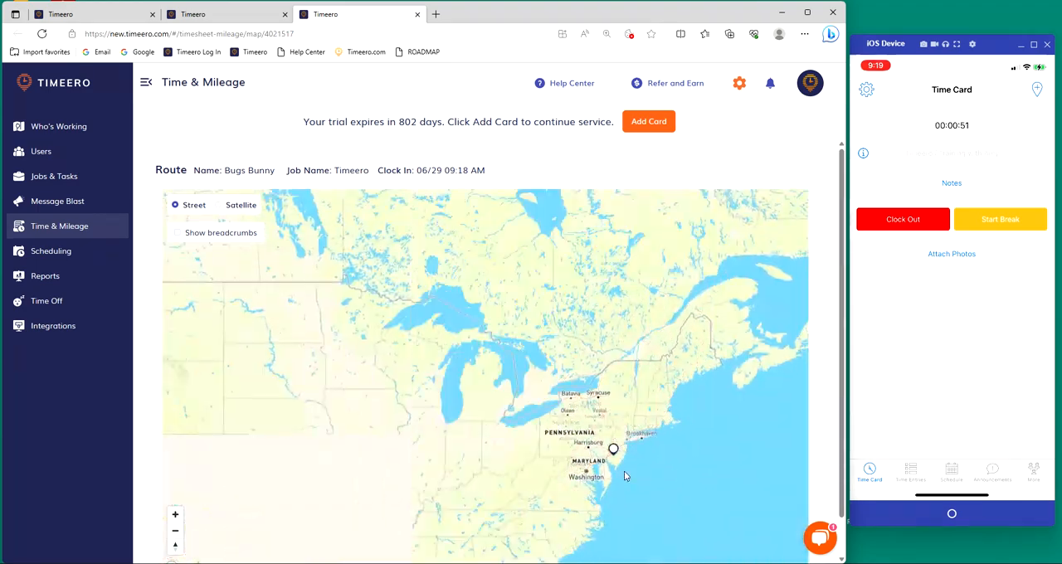
{"action": "left_click_drag", "start_coordinate": [529, 424], "coordinate": [552, 399]}
{"action": "scroll", "coordinate": [483, 413], "scroll_direction": "up", "scroll_amount": 8}
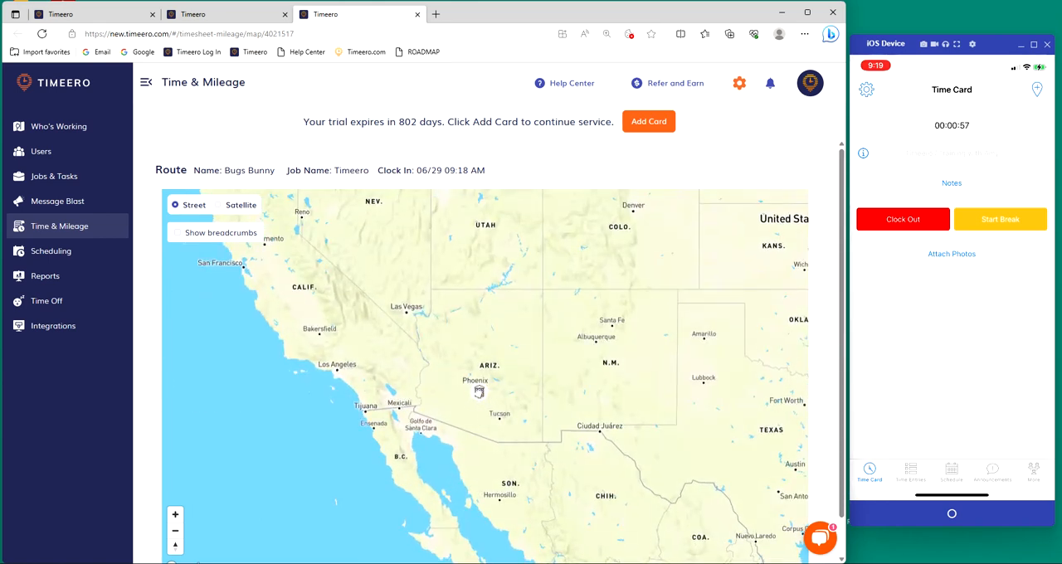
{"action": "scroll", "coordinate": [664, 399], "scroll_direction": "down", "scroll_amount": 2}
{"action": "scroll", "coordinate": [664, 399], "scroll_direction": "down", "scroll_amount": 3}
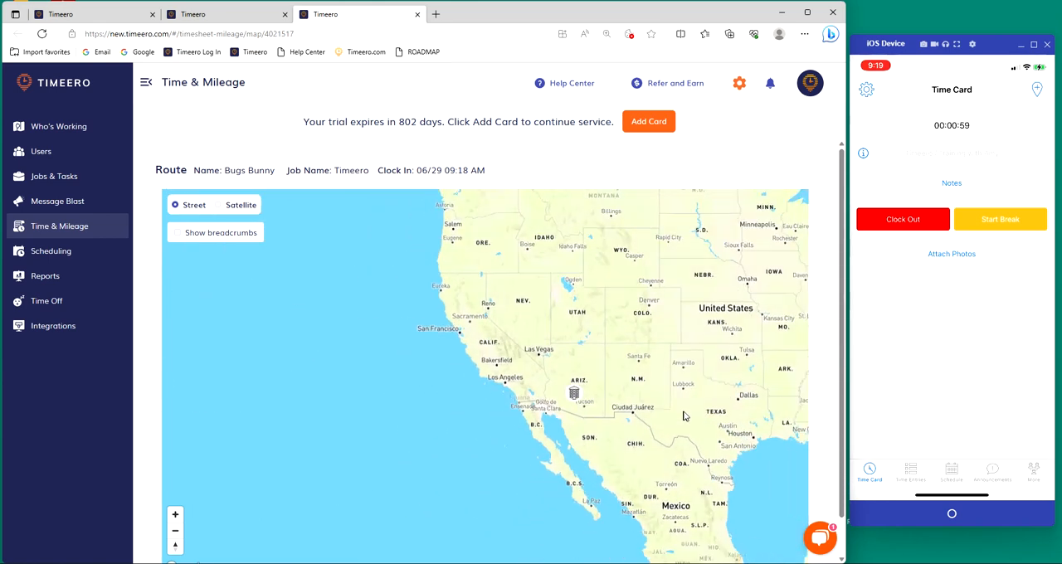
{"action": "left_click_drag", "start_coordinate": [686, 416], "coordinate": [508, 436]}
{"action": "scroll", "coordinate": [588, 403], "scroll_direction": "down", "scroll_amount": 4}
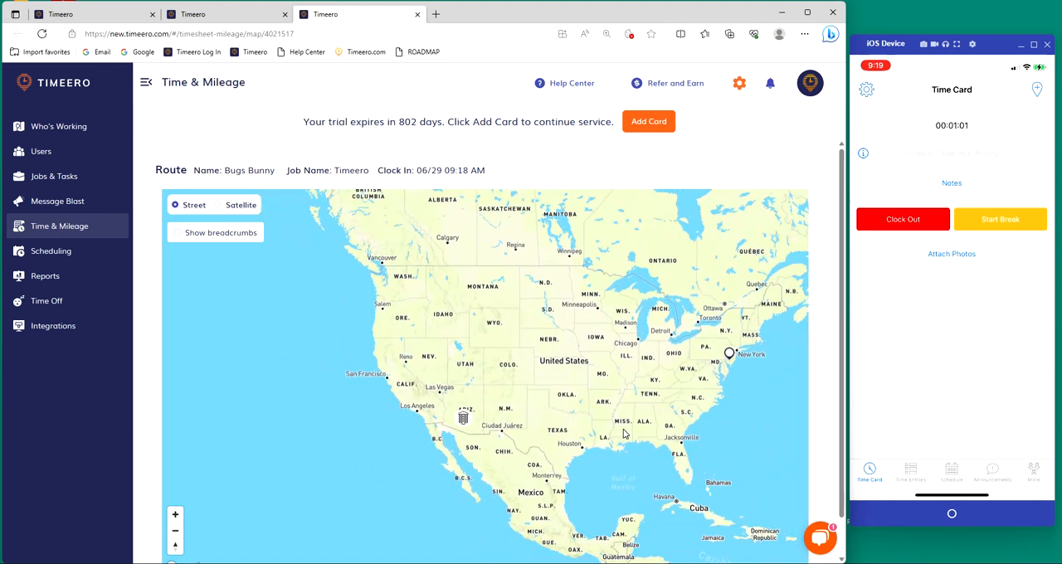
{"action": "left_click", "coordinate": [417, 14]}
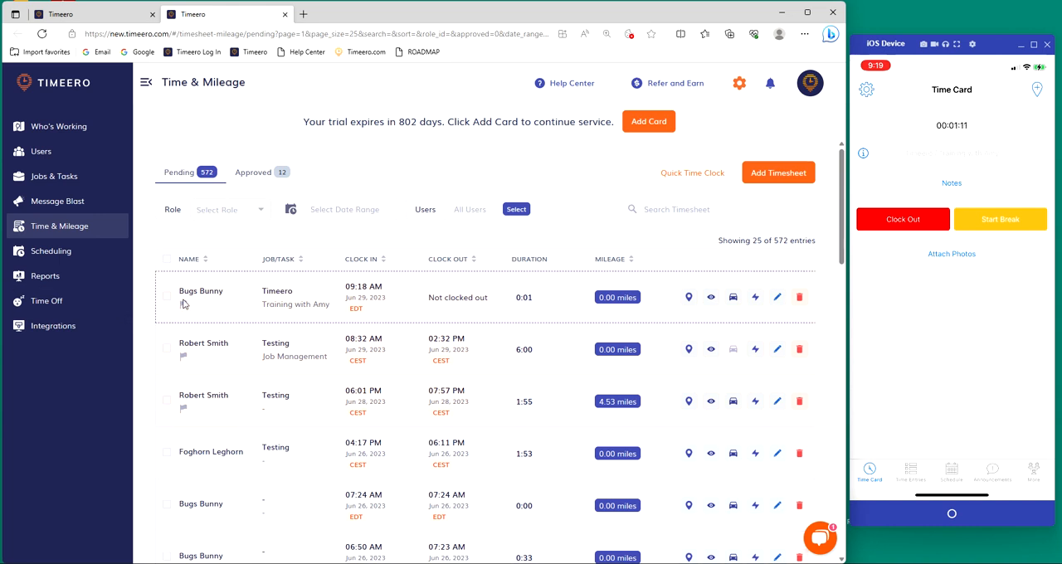
Step: Recheck the flag on the newest Timeero entry and reload the timesheet list
{"action": "mouse_move", "coordinate": [184, 306]}
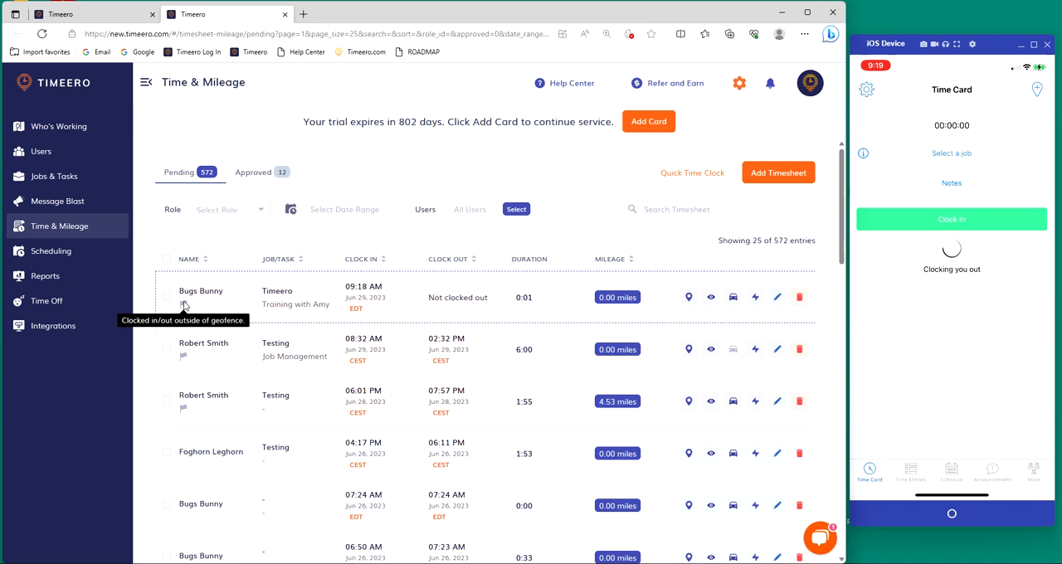
{"action": "left_click", "coordinate": [42, 34]}
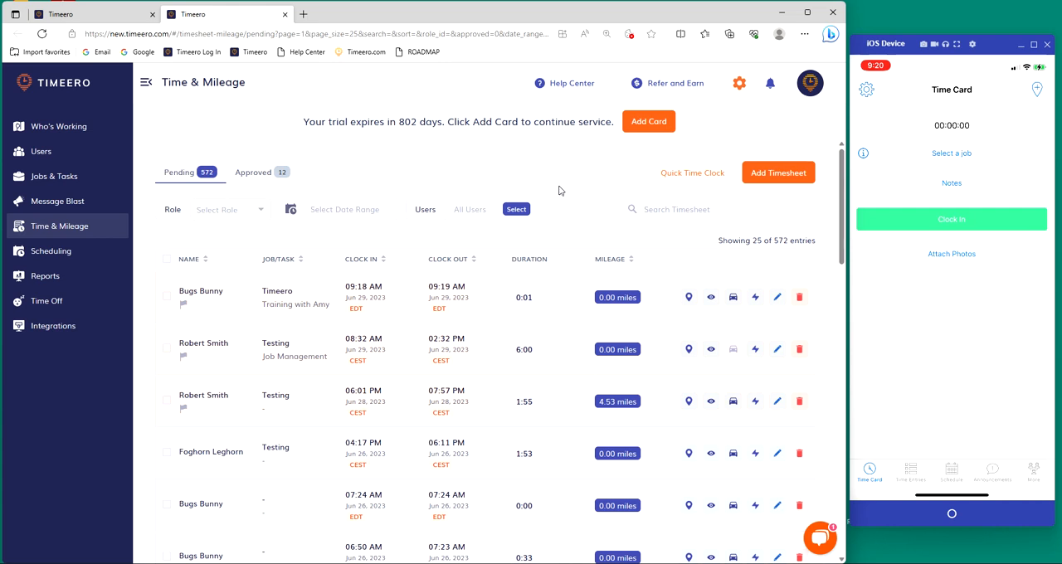
Step: In Company Settings, require users to be within geofence to clock in, disable task selection when clocking in, and save
{"action": "left_click", "coordinate": [739, 83]}
{"action": "scroll", "coordinate": [618, 324], "scroll_direction": "down", "scroll_amount": 5}
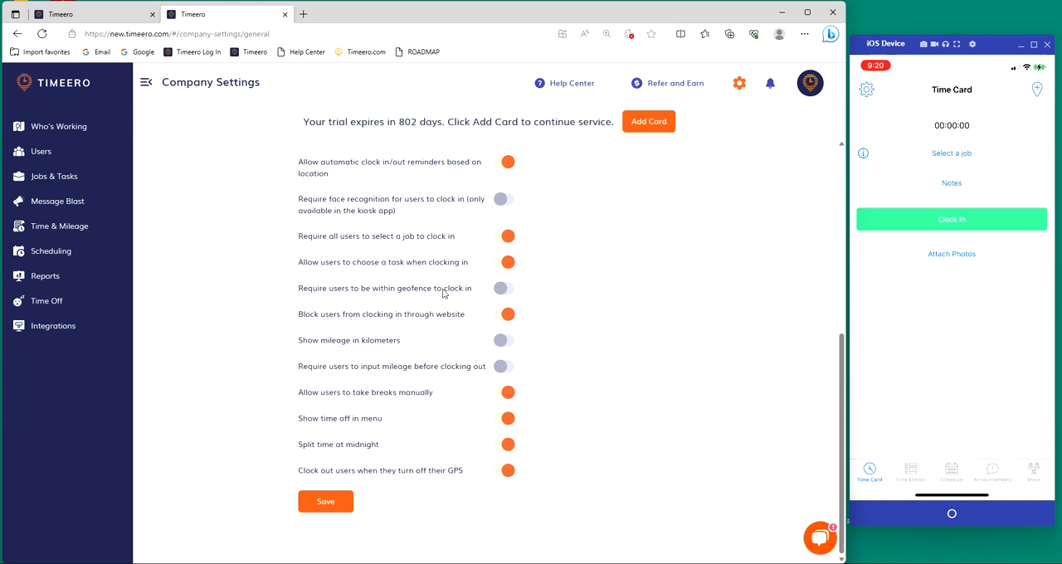
{"action": "left_click", "coordinate": [508, 288]}
{"action": "double_click", "coordinate": [398, 264]}
{"action": "left_click", "coordinate": [569, 277]}
{"action": "left_click", "coordinate": [503, 262]}
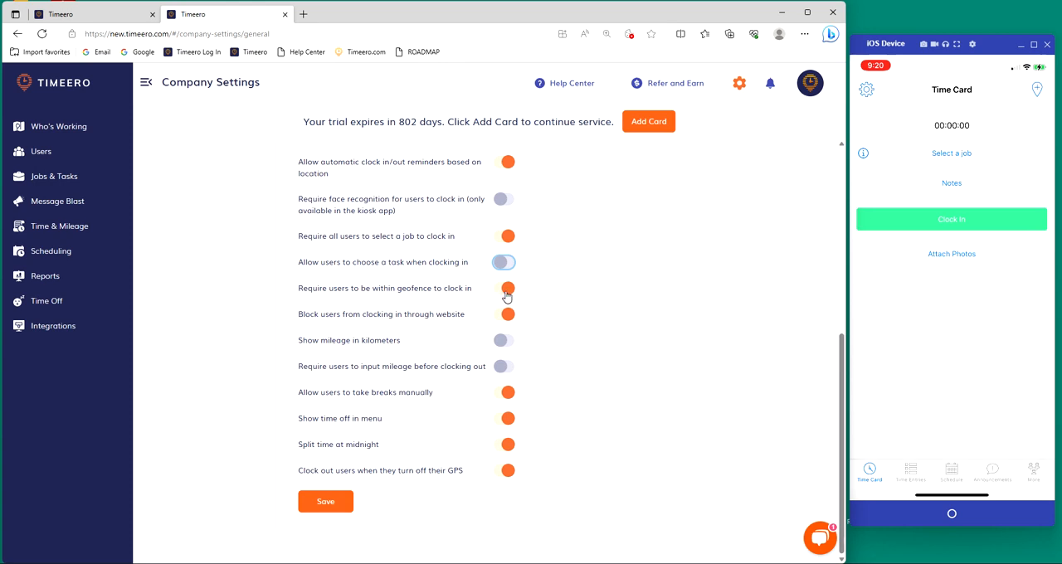
{"action": "left_click", "coordinate": [336, 502]}
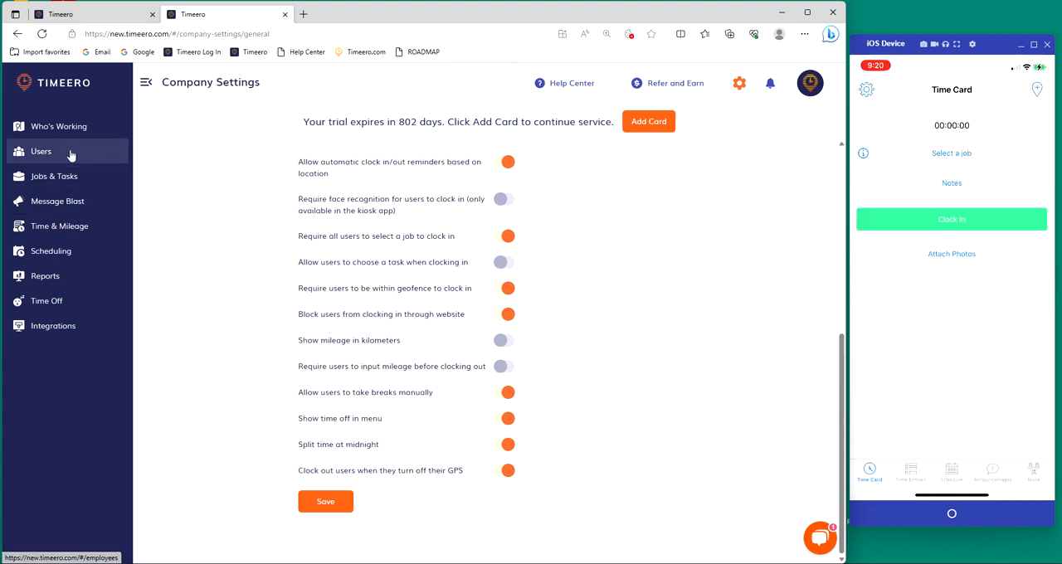
Step: Return to the timesheet list and try to clock in to the Timeero job on the mobile device, searching jobs for "Tim"
{"action": "left_click", "coordinate": [74, 226]}
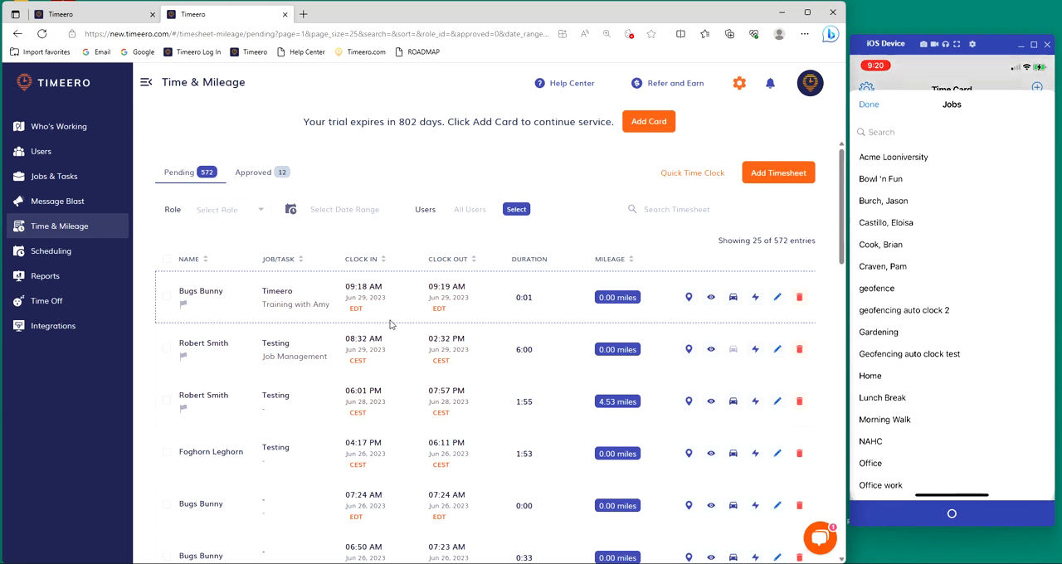
{"action": "type", "text": "Tim"}
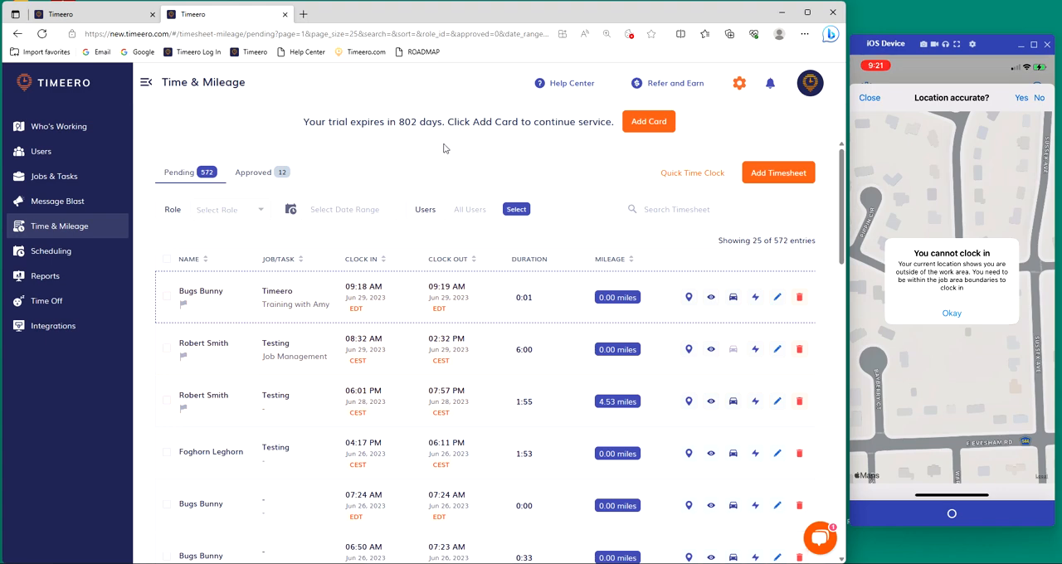
Step: Review the clock-in and geofence options in the company's General Settings
{"action": "left_click", "coordinate": [742, 93]}
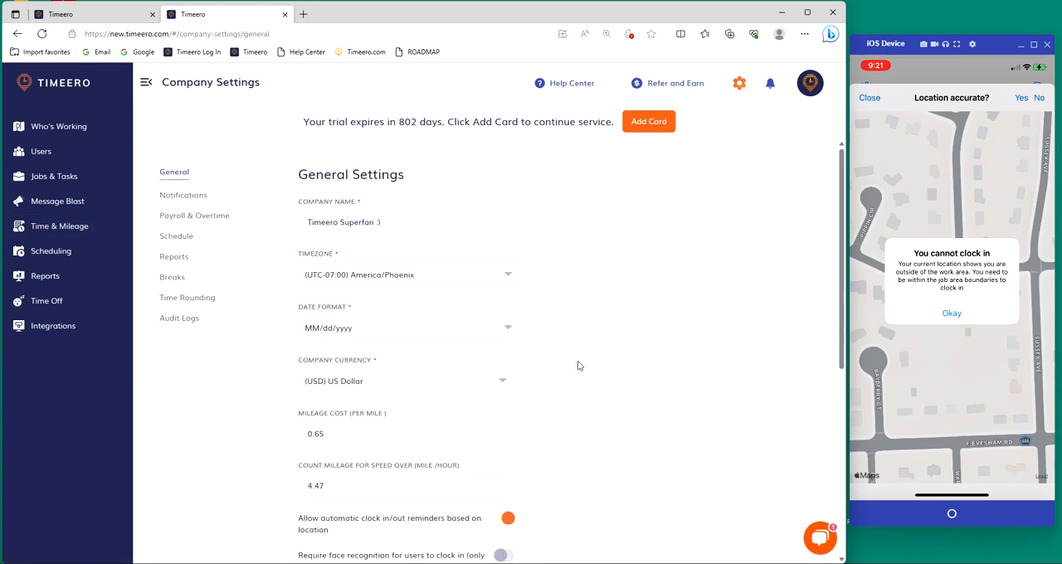
{"action": "scroll", "coordinate": [575, 362], "scroll_direction": "down", "scroll_amount": 5}
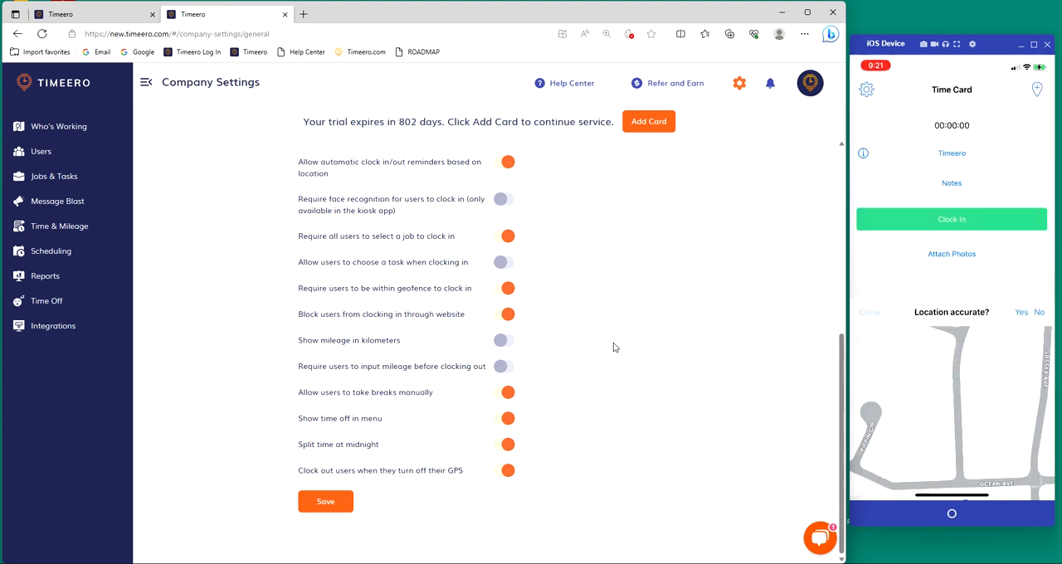
{"action": "scroll", "coordinate": [614, 347], "scroll_direction": "up", "scroll_amount": 5}
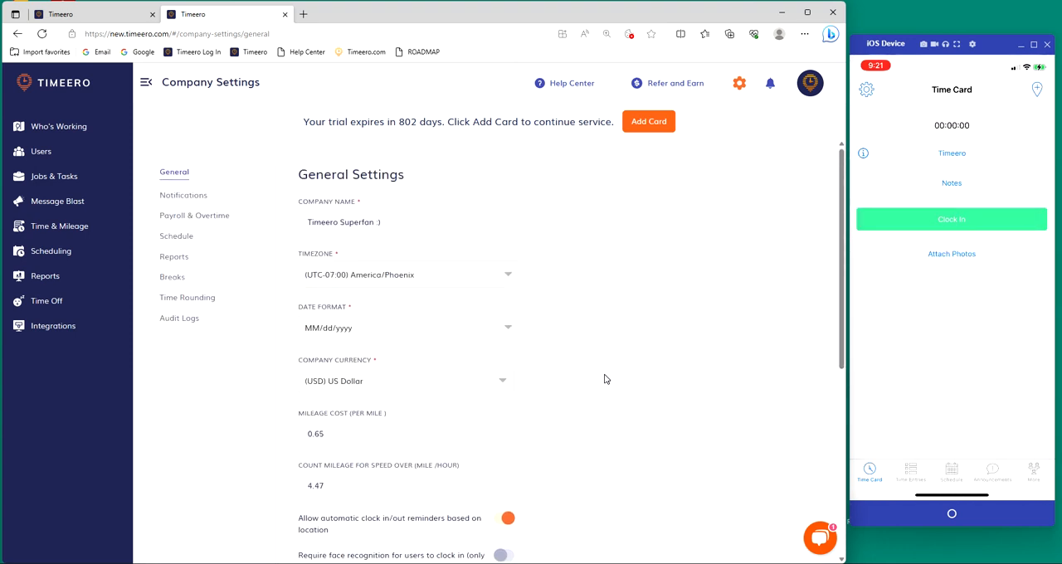
Step: Search the active jobs for "timeero" and open the Timeero job's location details for editing
{"action": "left_click", "coordinate": [51, 176]}
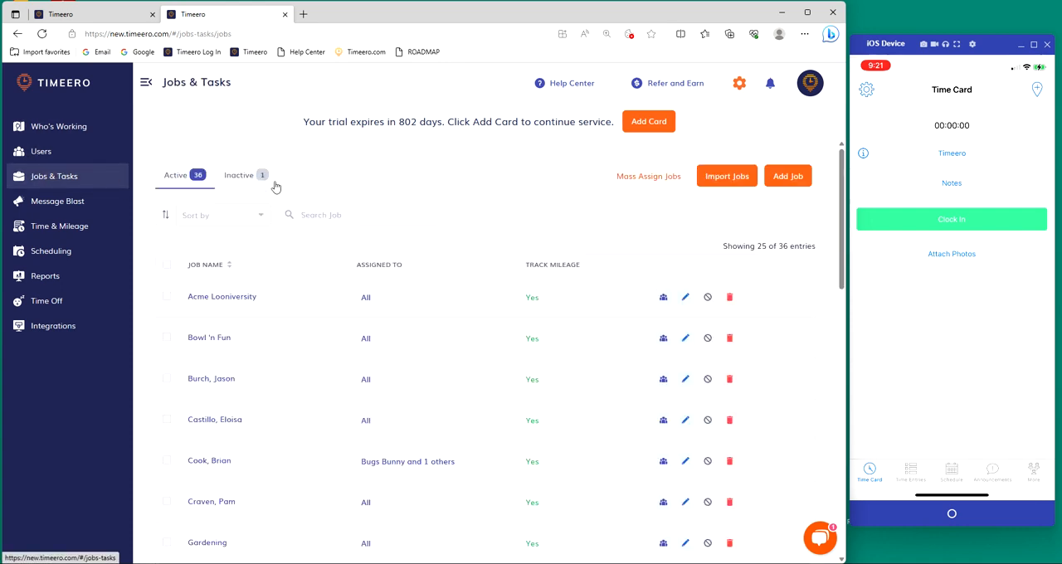
{"action": "left_click", "coordinate": [377, 214]}
{"action": "type", "text": "timeero"}
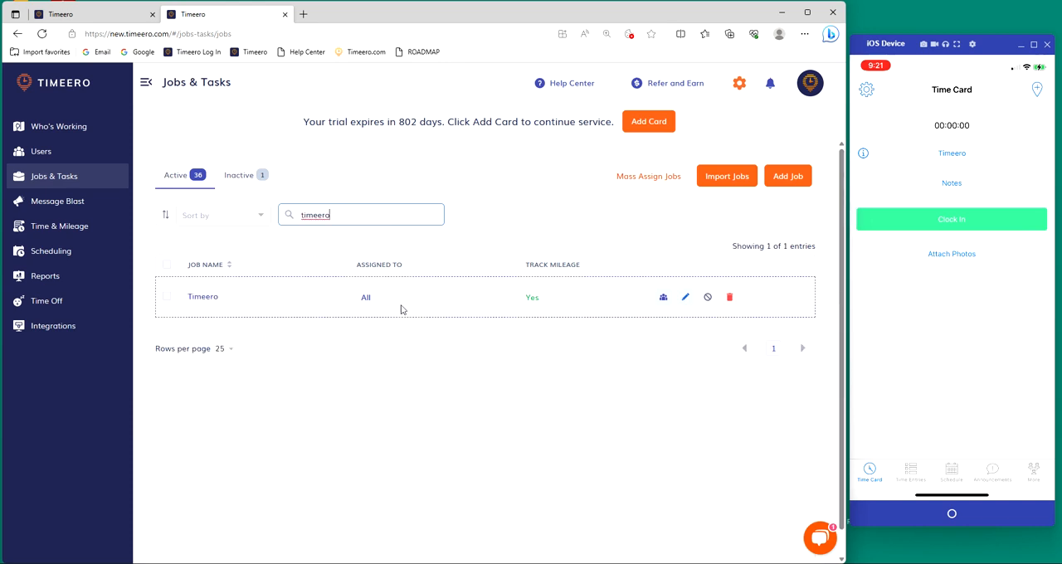
{"action": "left_click", "coordinate": [685, 298]}
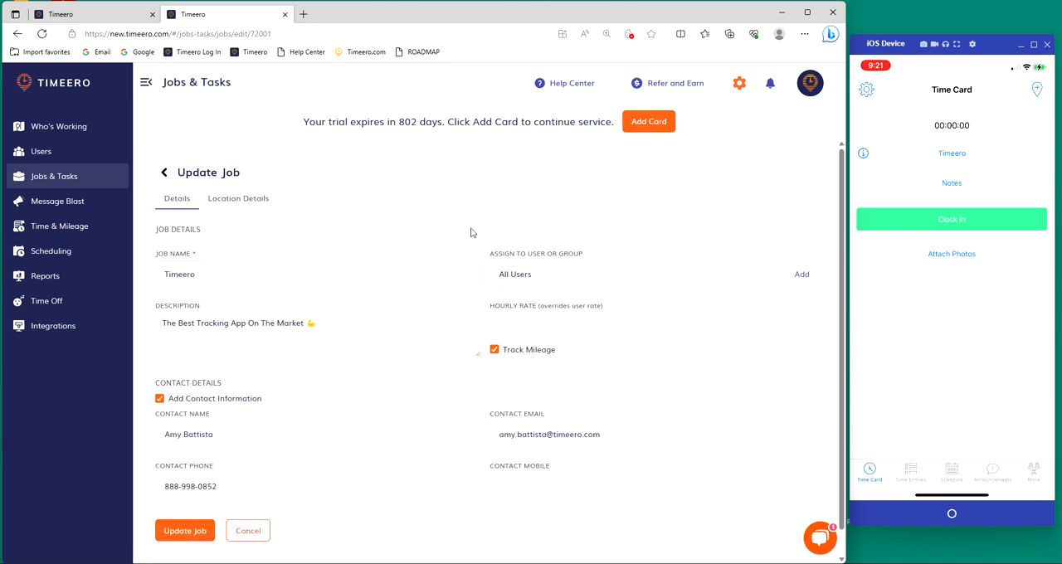
{"action": "left_click", "coordinate": [277, 207]}
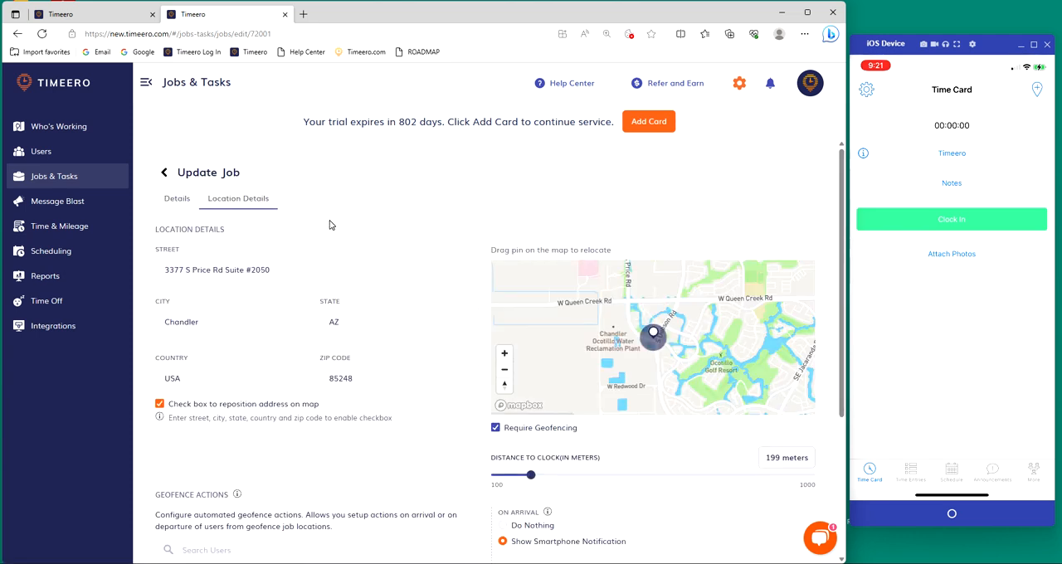
Step: Review the Timeero job's Geofence Actions, including the user list and the On Arrival and On Departure options
{"action": "scroll", "coordinate": [329, 224], "scroll_direction": "down", "scroll_amount": 3}
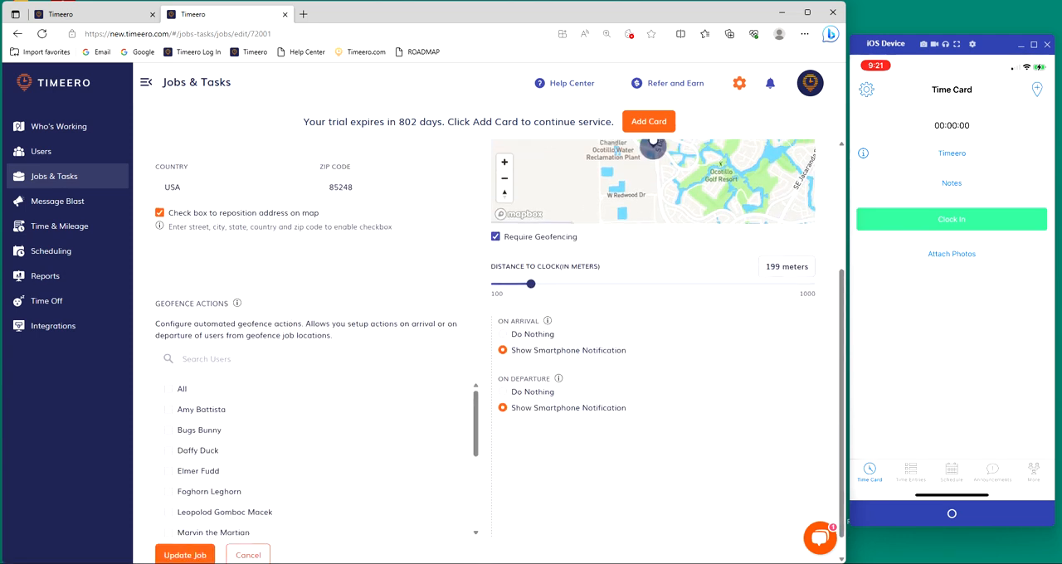
{"action": "left_click_drag", "start_coordinate": [155, 303], "coordinate": [286, 307]}
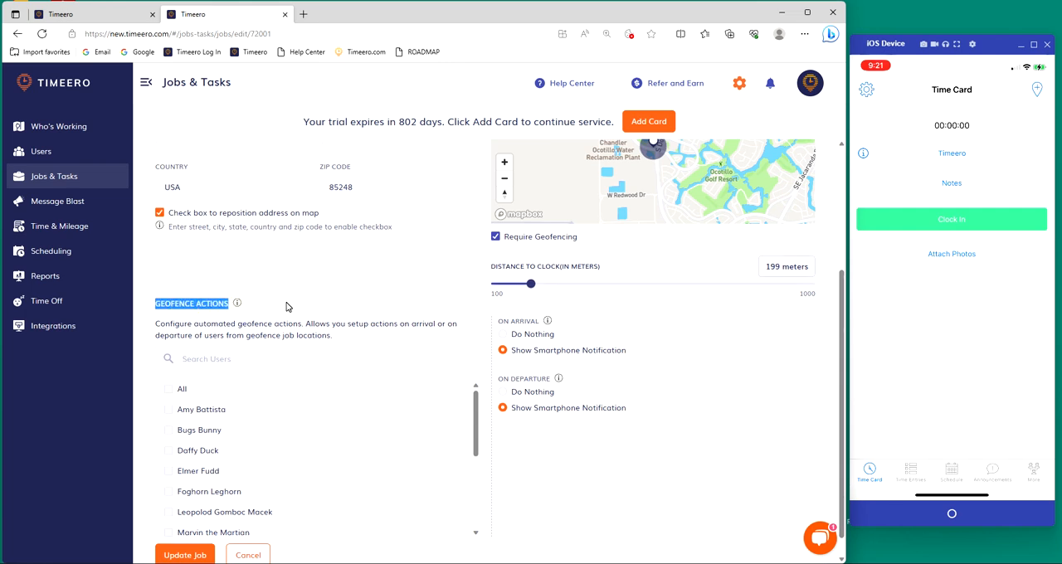
{"action": "left_click", "coordinate": [286, 307]}
{"action": "scroll", "coordinate": [286, 303], "scroll_direction": "down", "scroll_amount": 1}
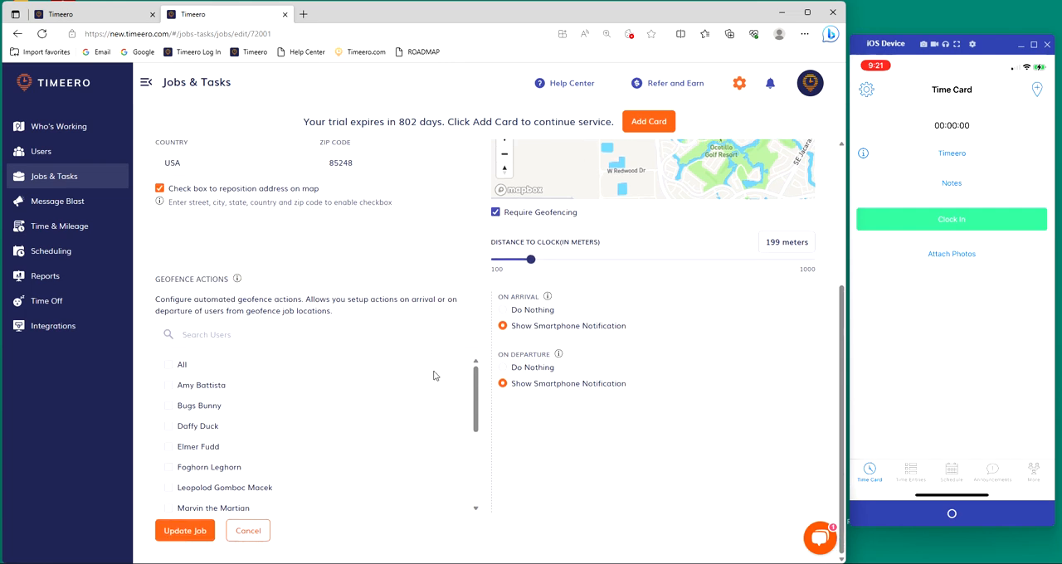
{"action": "left_click_drag", "start_coordinate": [498, 296], "coordinate": [540, 296]}
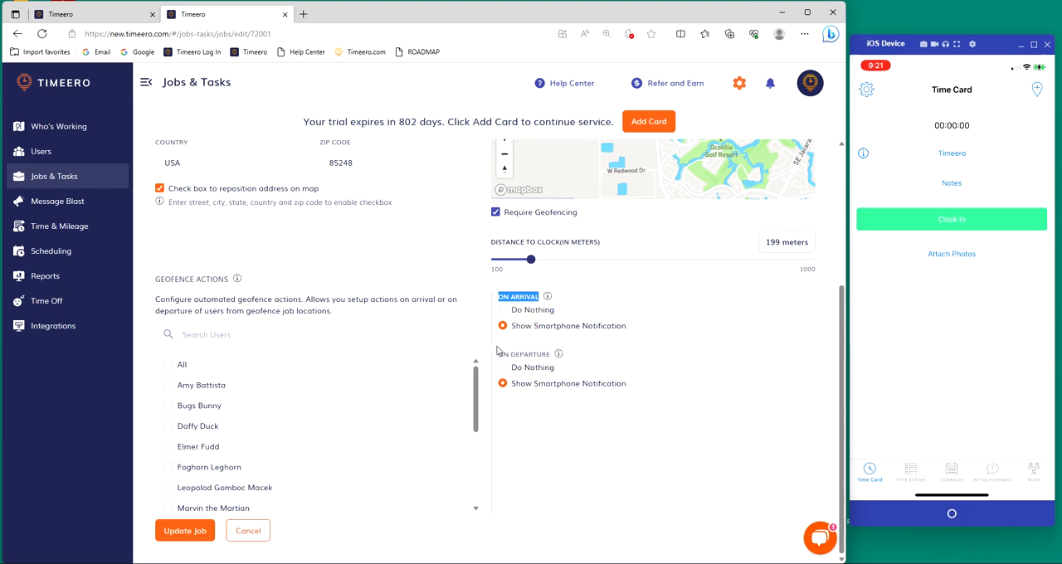
{"action": "left_click", "coordinate": [548, 354]}
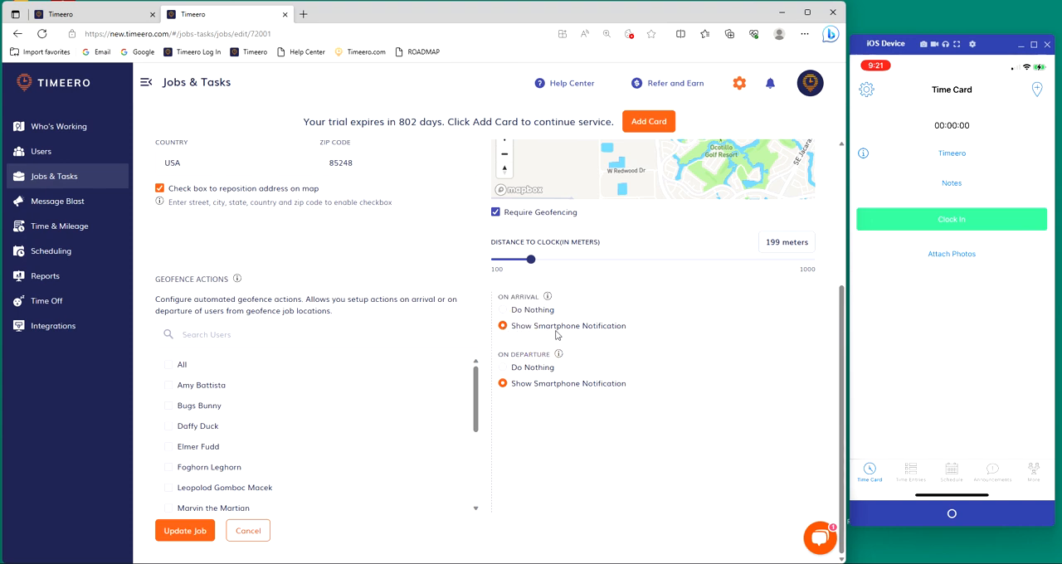
{"action": "scroll", "coordinate": [713, 378], "scroll_direction": "up", "scroll_amount": 3}
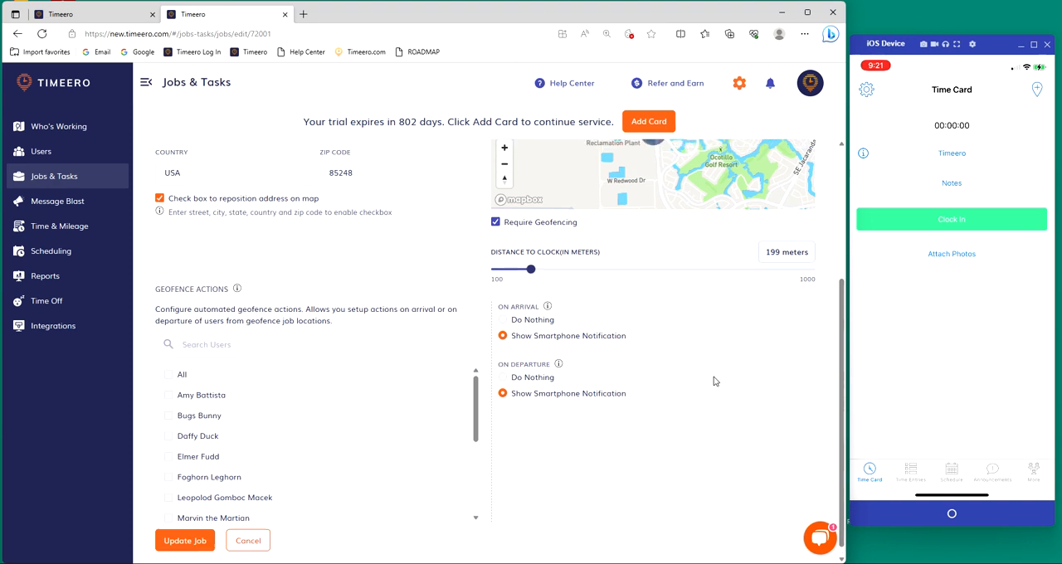
{"action": "scroll", "coordinate": [664, 336], "scroll_direction": "up", "scroll_amount": 3}
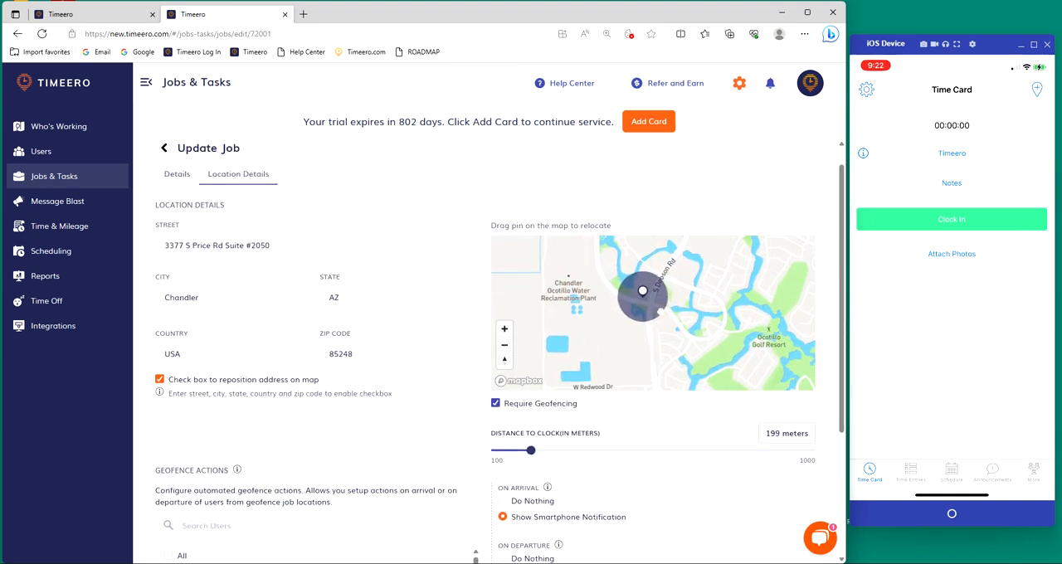
Step: Check the geofence area on the map and choose Show Smartphone Notification for both On Arrival and On Departure
{"action": "left_click", "coordinate": [663, 309]}
{"action": "scroll", "coordinate": [656, 198], "scroll_direction": "down", "scroll_amount": 1}
{"action": "scroll", "coordinate": [654, 403], "scroll_direction": "down", "scroll_amount": 3}
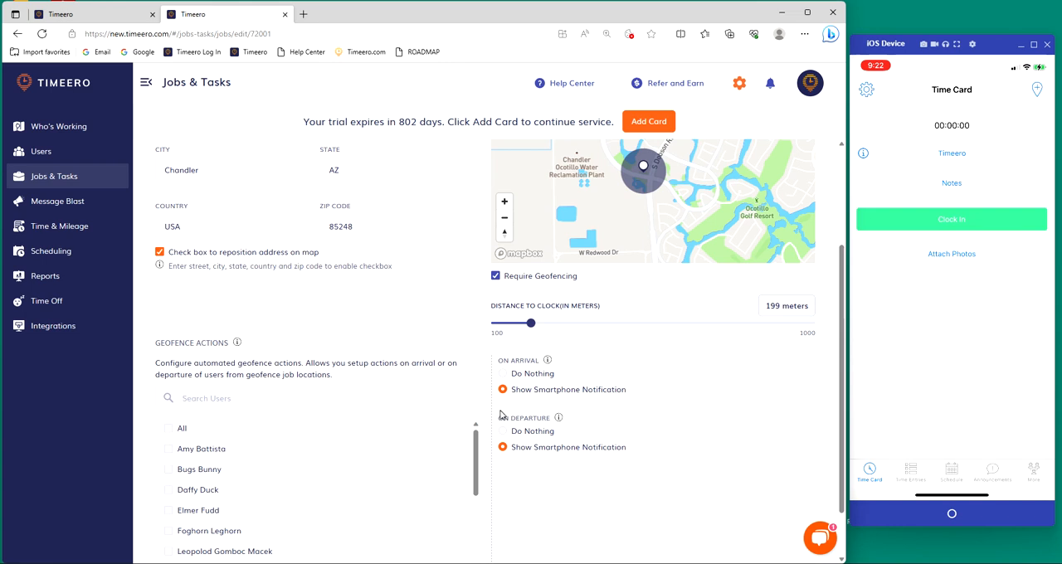
{"action": "left_click_drag", "start_coordinate": [500, 417], "coordinate": [520, 418]}
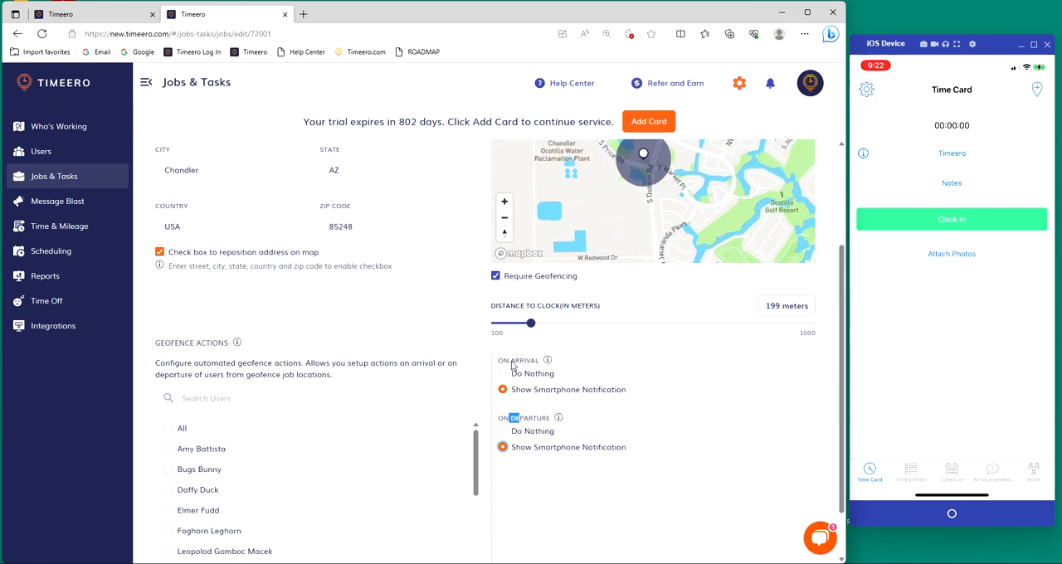
{"action": "left_click", "coordinate": [669, 387]}
{"action": "left_click", "coordinate": [553, 388]}
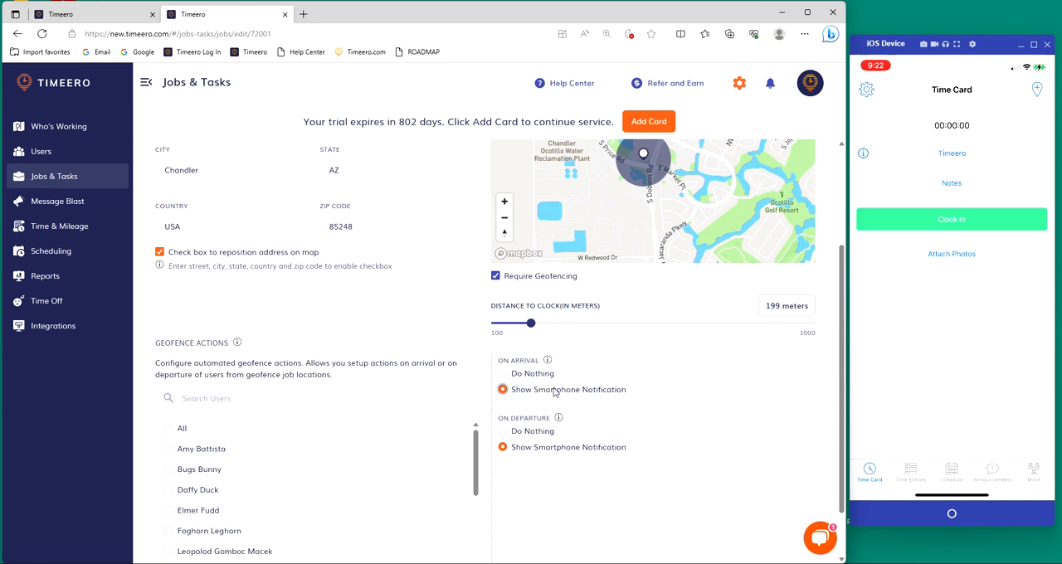
{"action": "left_click", "coordinate": [540, 458]}
{"action": "left_click", "coordinate": [549, 393]}
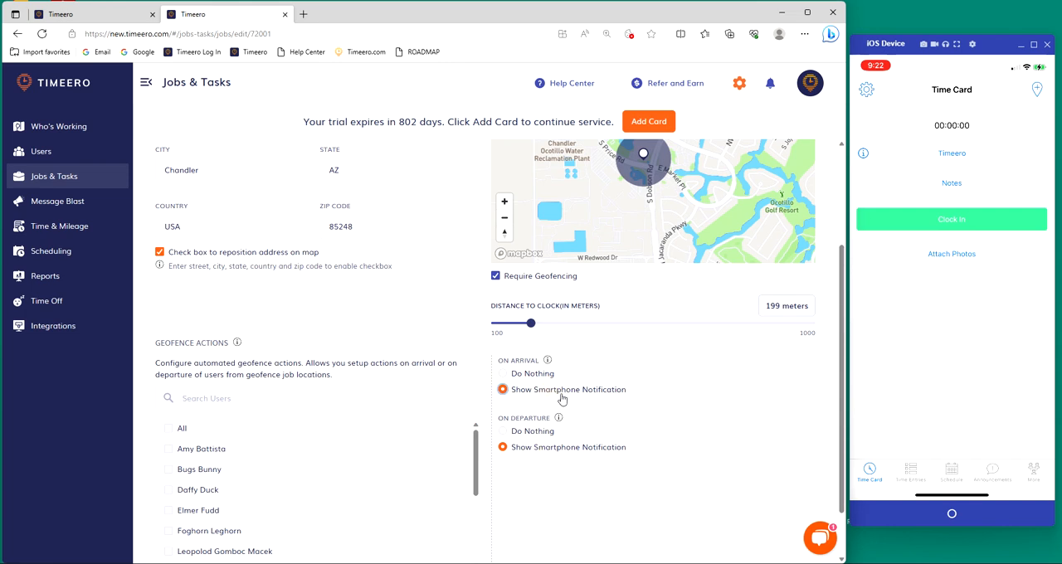
Step: Turn Require Geofencing off and back on for the Timeero job, and recheck its location settings
{"action": "left_click", "coordinate": [497, 281]}
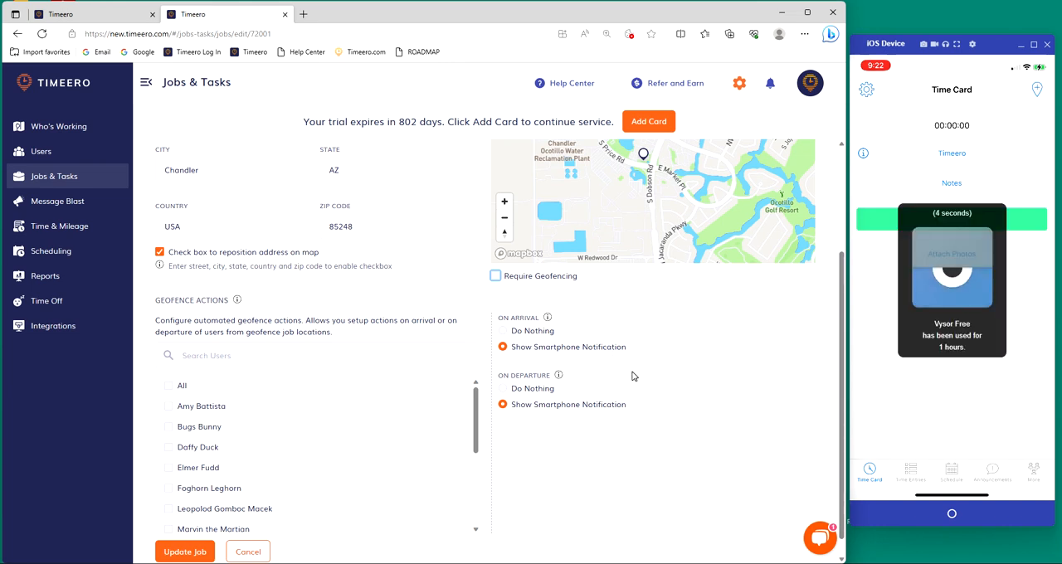
{"action": "left_click", "coordinate": [495, 276]}
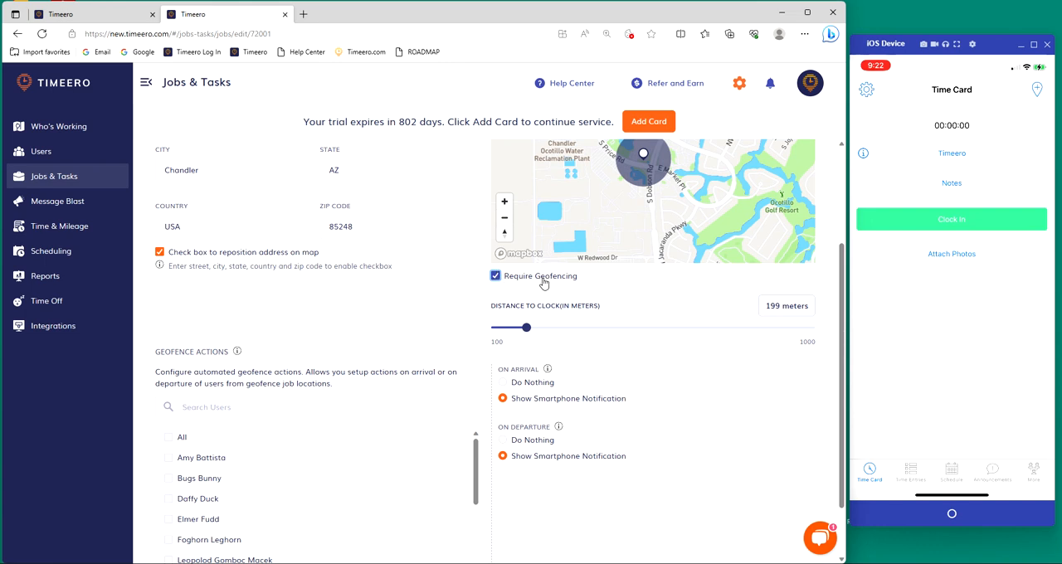
{"action": "scroll", "coordinate": [631, 426], "scroll_direction": "up", "scroll_amount": 2}
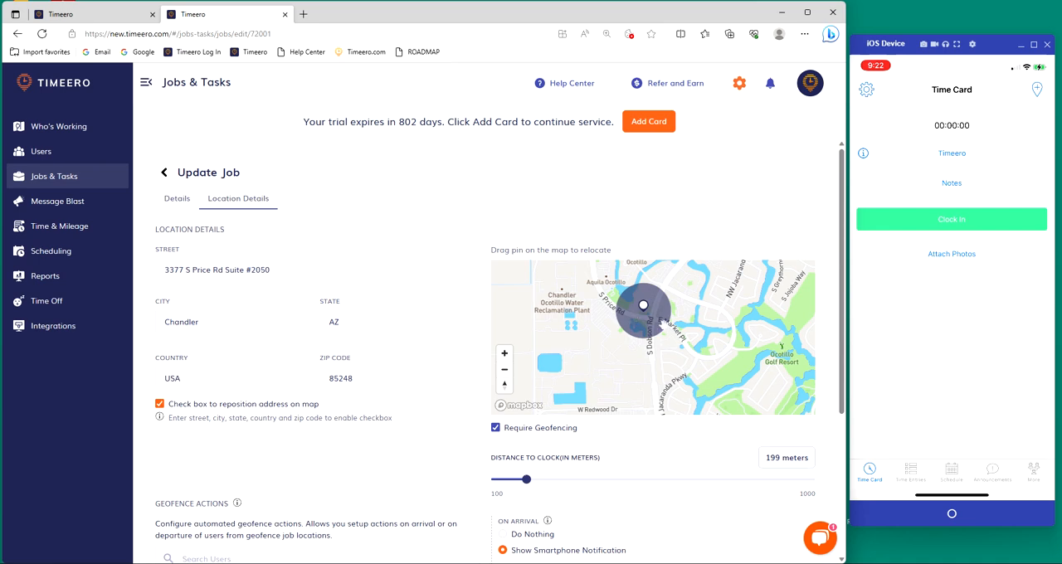
{"action": "scroll", "coordinate": [670, 465], "scroll_direction": "down", "scroll_amount": 3}
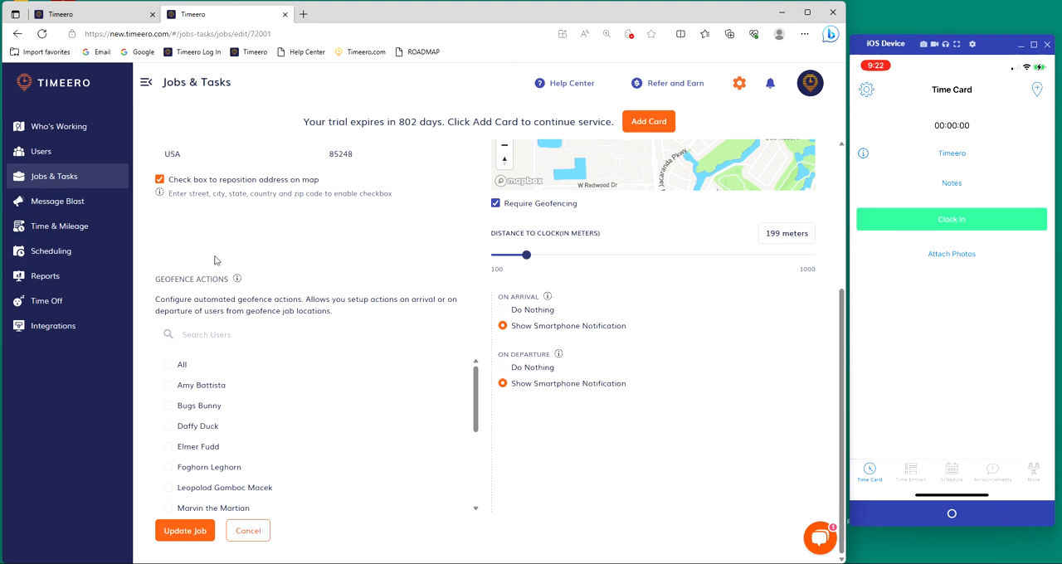
Step: Try selecting all users and two individual users for the geofence actions, clearing each selection again
{"action": "left_click_drag", "start_coordinate": [155, 278], "coordinate": [218, 279]}
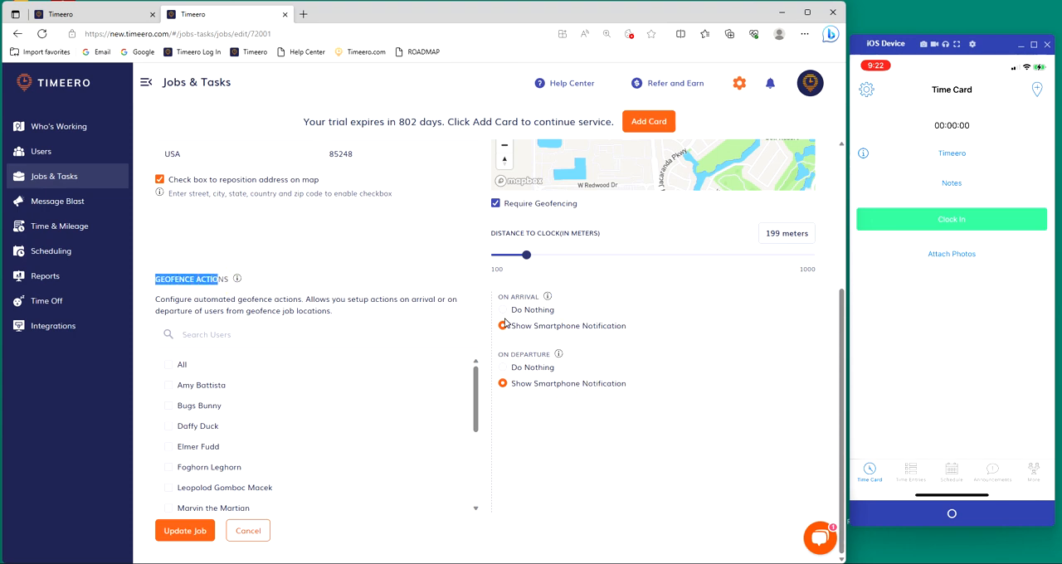
{"action": "left_click", "coordinate": [171, 365]}
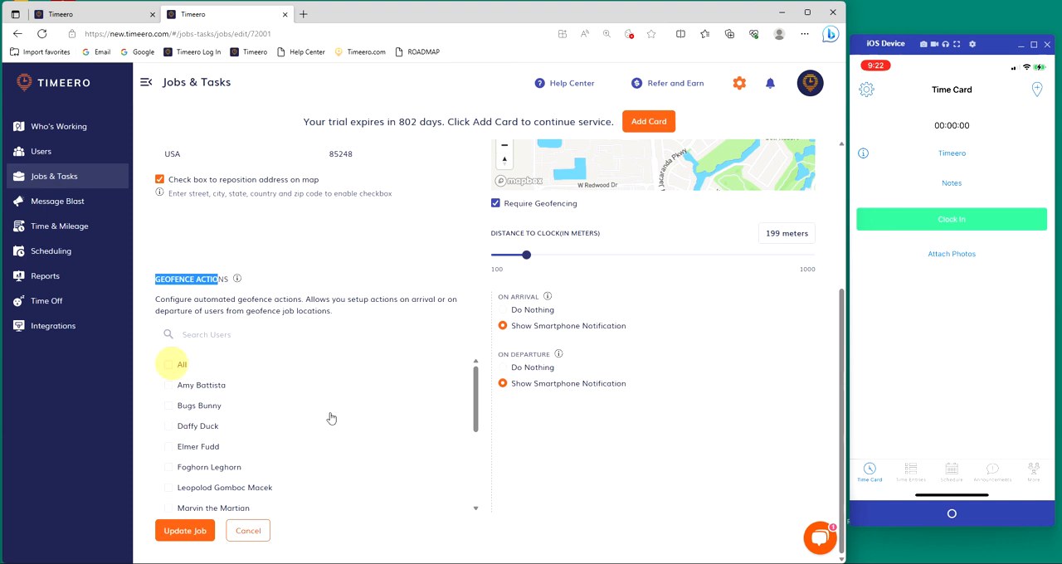
{"action": "left_click", "coordinate": [170, 365]}
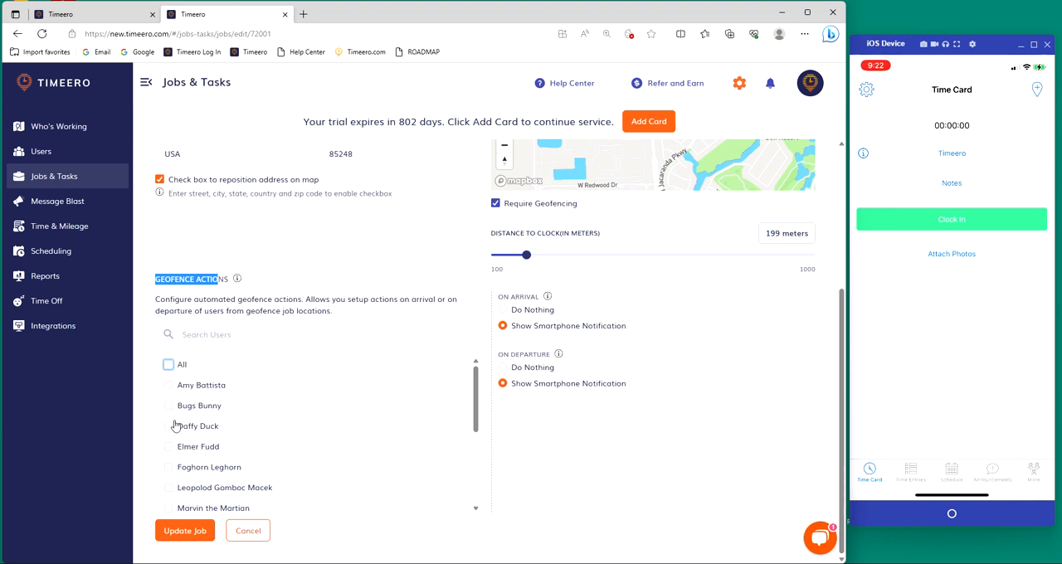
{"action": "left_click", "coordinate": [168, 406]}
{"action": "left_click", "coordinate": [169, 426]}
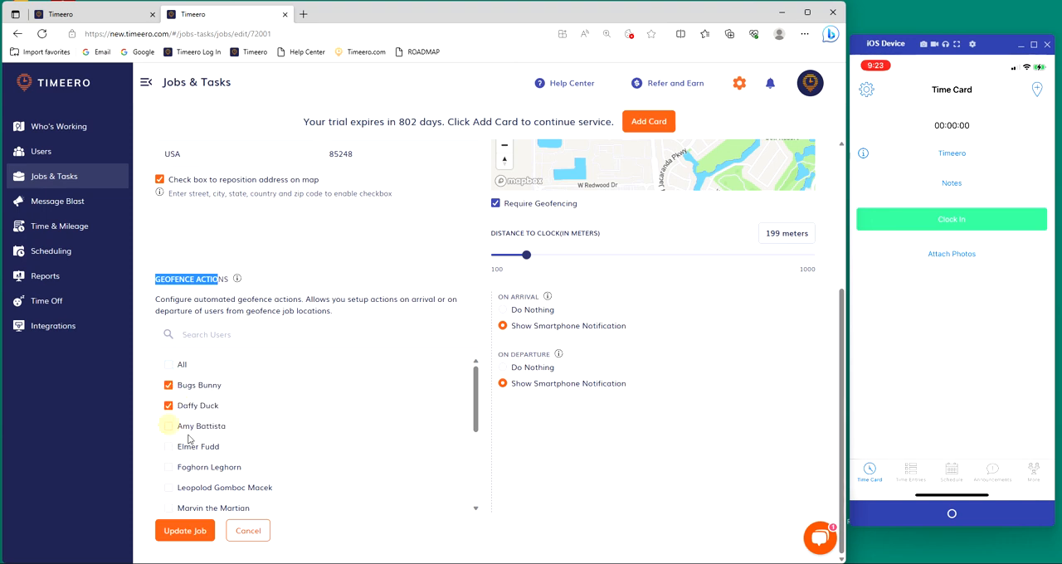
{"action": "left_click", "coordinate": [170, 406]}
{"action": "left_click", "coordinate": [169, 385]}
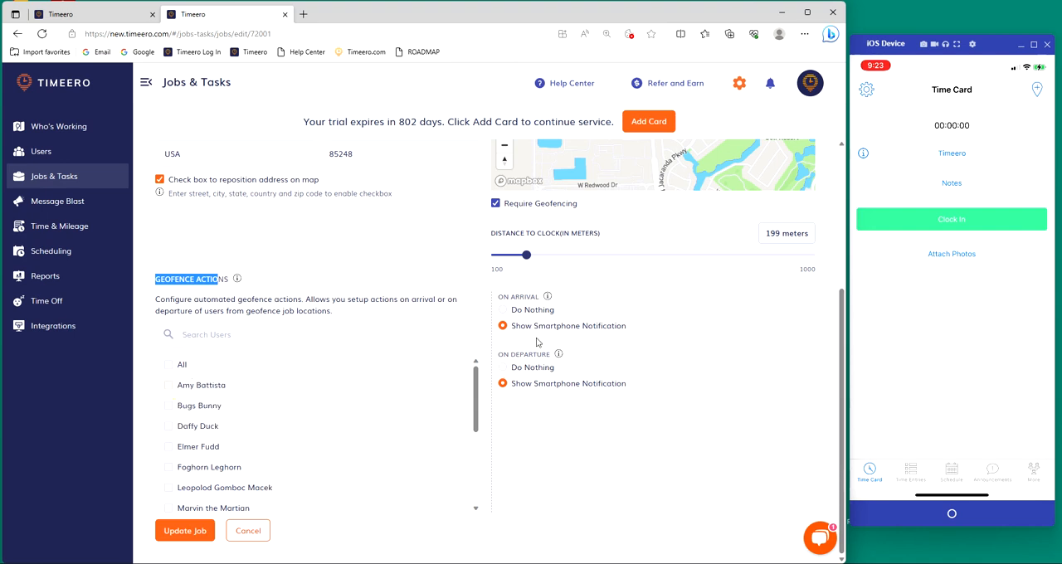
Step: Look through the geofence actions user list, select All users, and clear that selection again
{"action": "scroll", "coordinate": [279, 473], "scroll_direction": "down", "scroll_amount": 3}
{"action": "scroll", "coordinate": [363, 481], "scroll_direction": "up", "scroll_amount": 3}
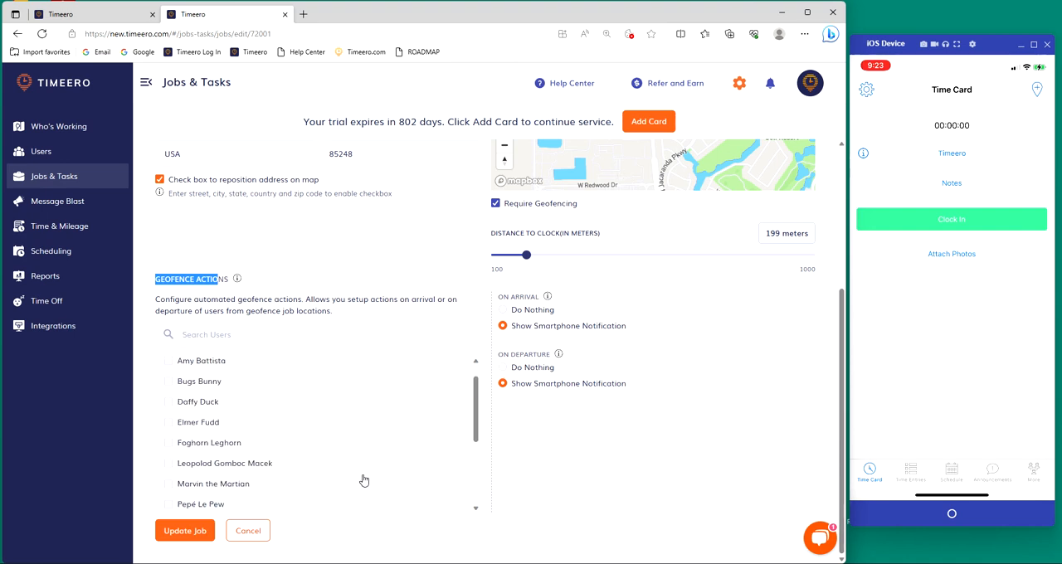
{"action": "scroll", "coordinate": [197, 381], "scroll_direction": "up", "scroll_amount": 1}
{"action": "left_click", "coordinate": [168, 364]}
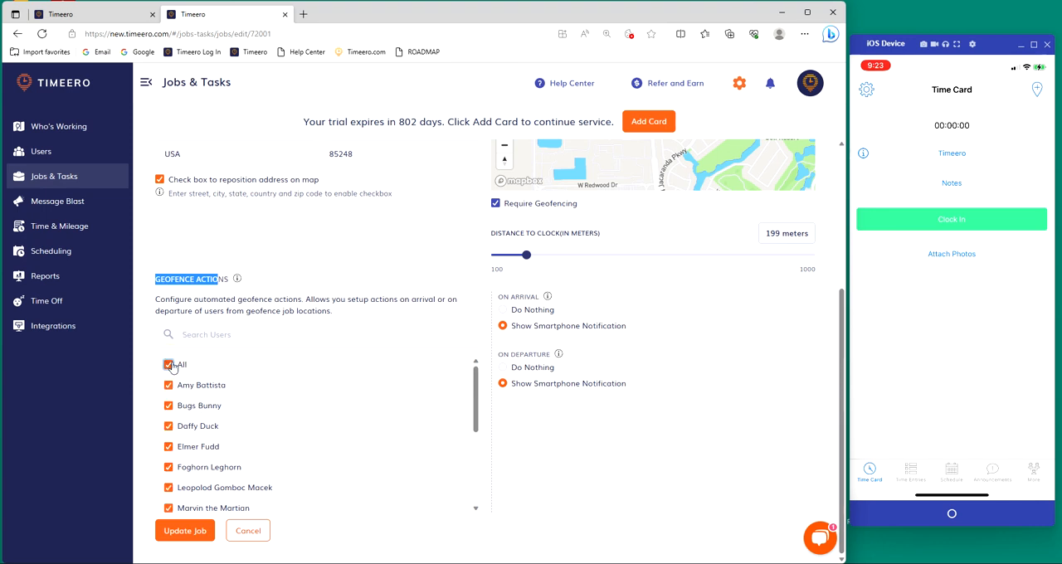
{"action": "left_click", "coordinate": [168, 364]}
{"action": "left_click", "coordinate": [646, 483]}
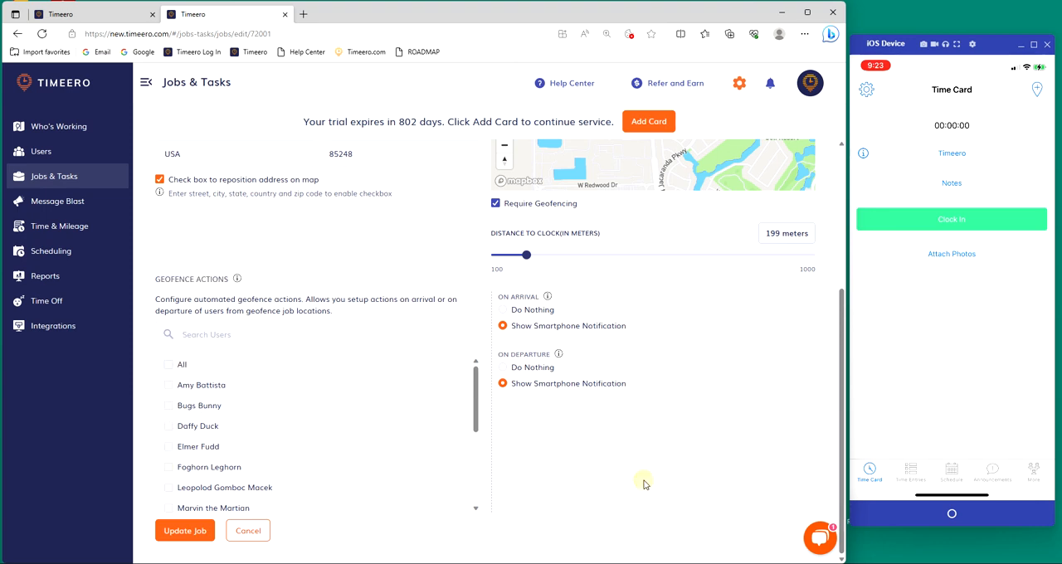
{"action": "scroll", "coordinate": [398, 260], "scroll_direction": "up", "scroll_amount": 3}
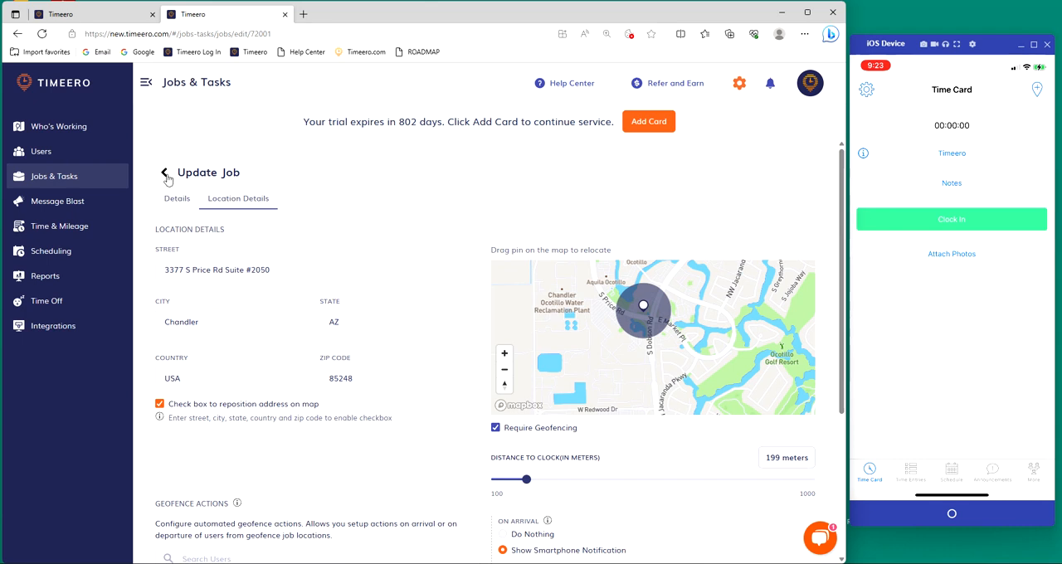
Step: Return to the jobs list without updating the Timeero job and review which users the jobs are assigned to
{"action": "left_click", "coordinate": [78, 178]}
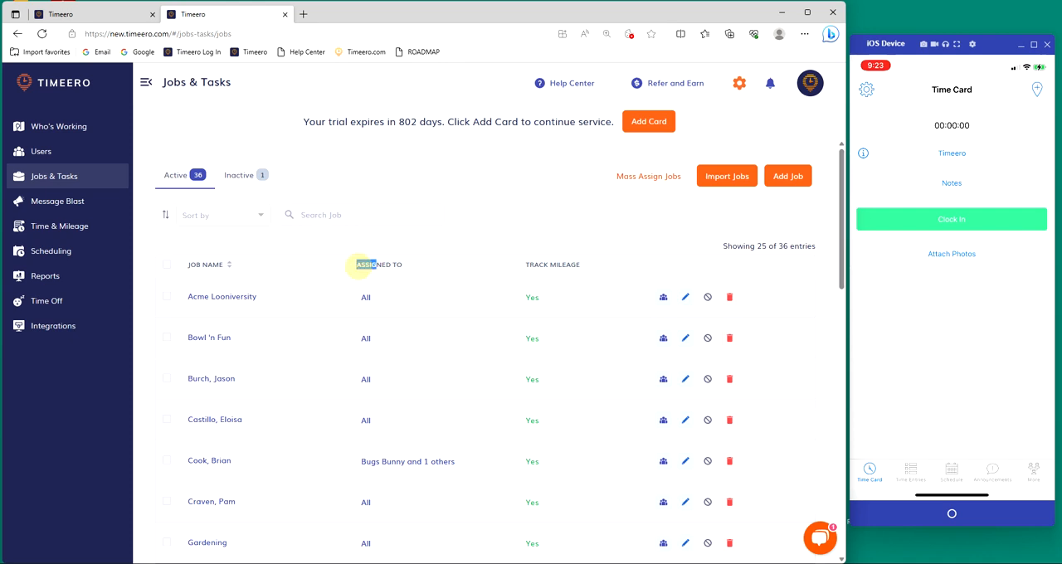
{"action": "left_click_drag", "start_coordinate": [355, 264], "coordinate": [428, 269]}
{"action": "left_click", "coordinate": [488, 232]}
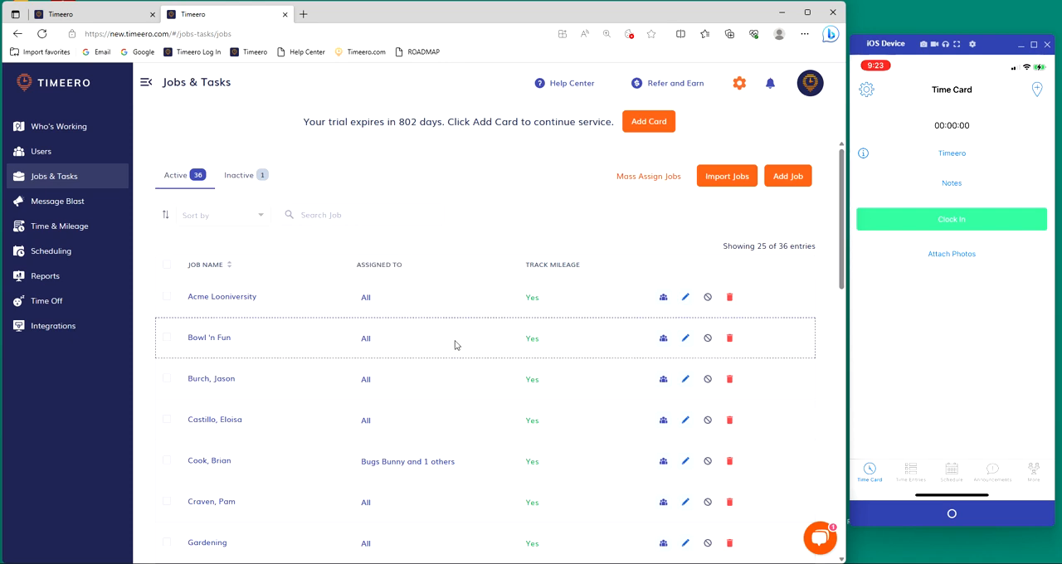
{"action": "scroll", "coordinate": [448, 299], "scroll_direction": "down", "scroll_amount": 2}
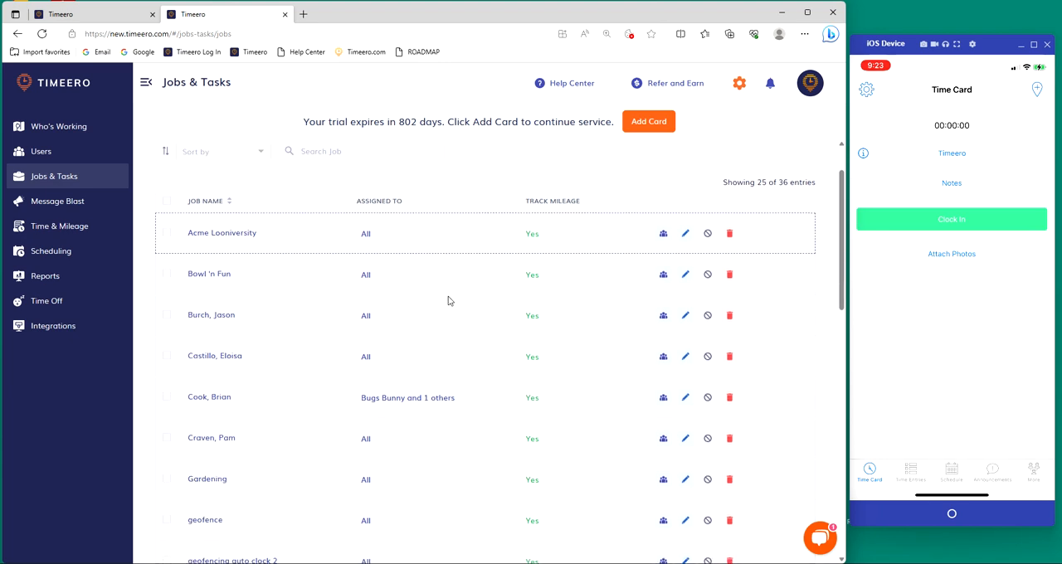
{"action": "scroll", "coordinate": [355, 207], "scroll_direction": "up", "scroll_amount": 1}
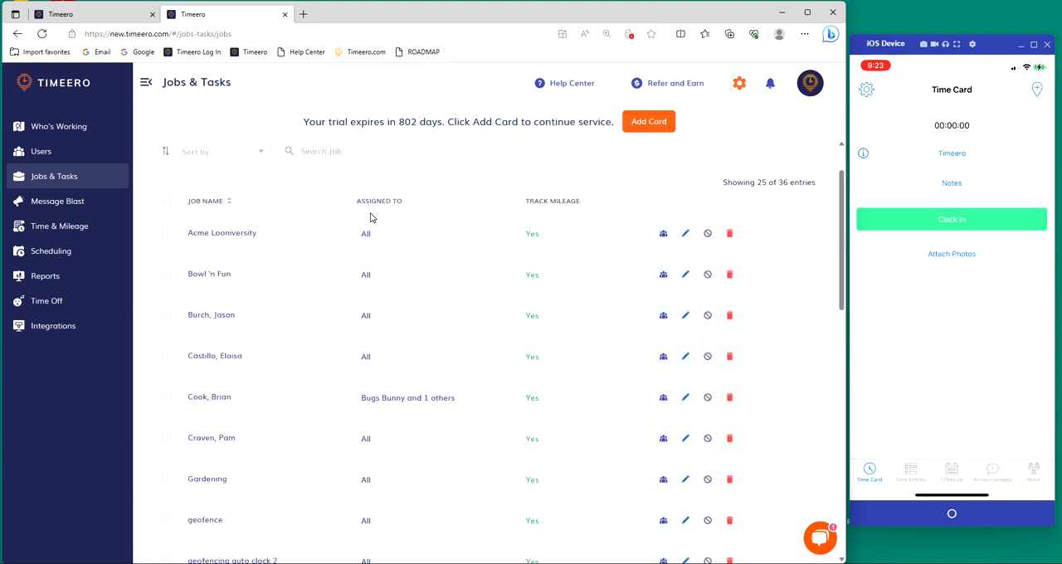
Step: Compare the jobs assigned to all users, starting with Acme Looniversity, with the Jobs list on the mobile device
{"action": "double_click", "coordinate": [395, 242]}
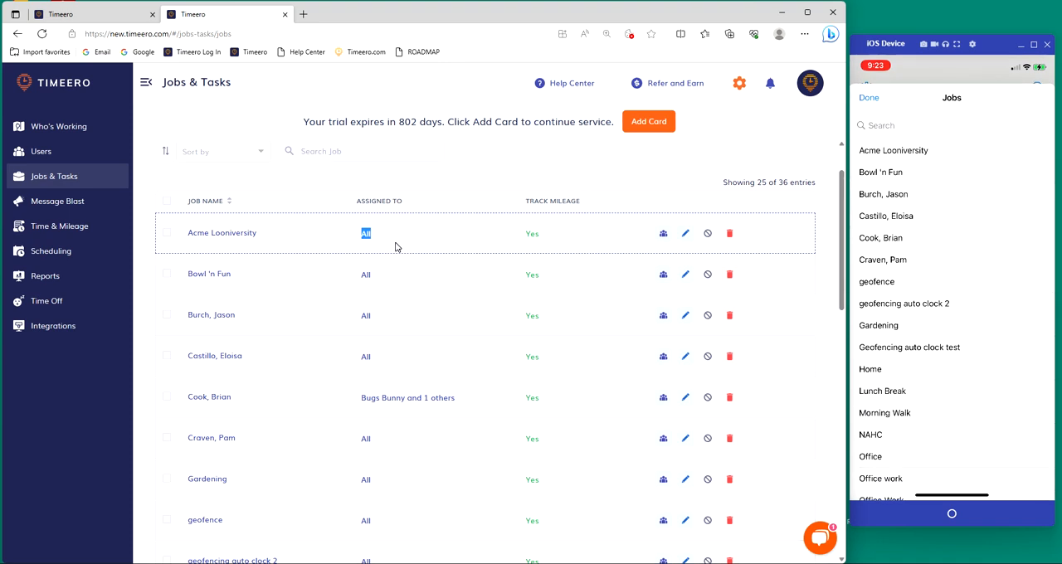
{"action": "left_click", "coordinate": [395, 246]}
{"action": "left_click_drag", "start_coordinate": [189, 240], "coordinate": [262, 250]}
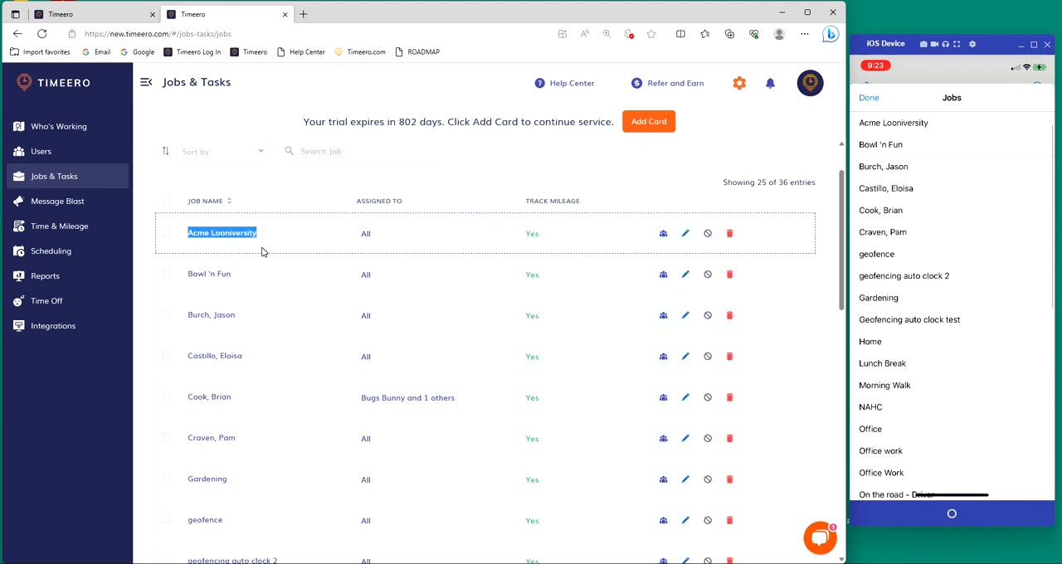
{"action": "left_click", "coordinate": [263, 252]}
{"action": "scroll", "coordinate": [432, 289], "scroll_direction": "down", "scroll_amount": 7}
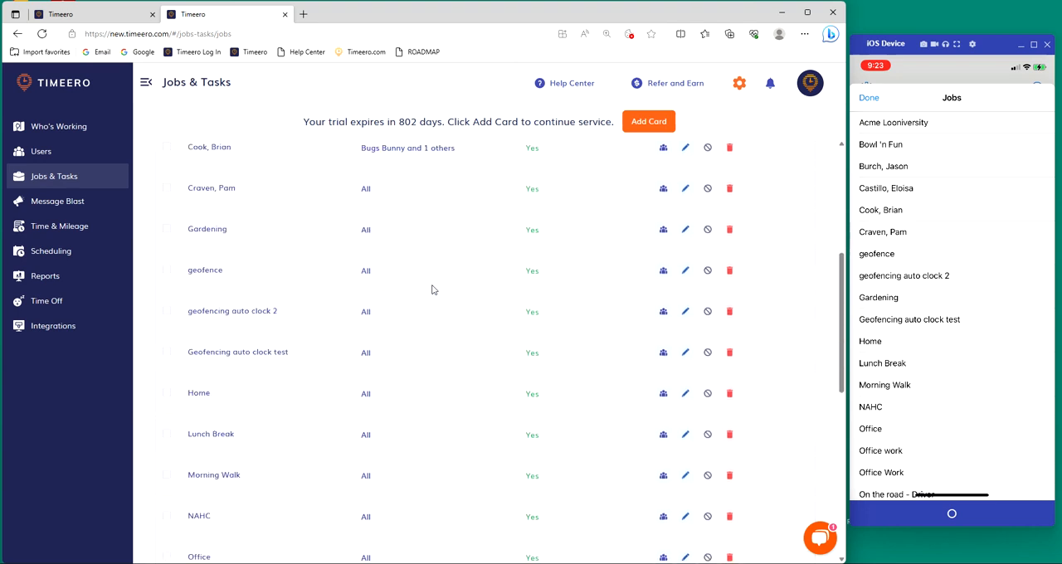
{"action": "scroll", "coordinate": [432, 290], "scroll_direction": "down", "scroll_amount": 3}
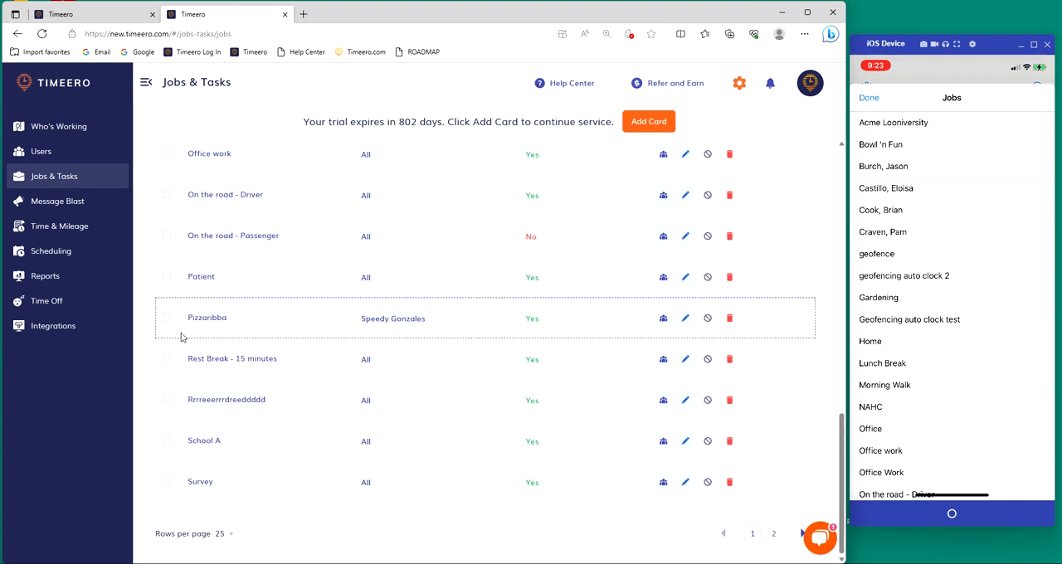
Step: Check which user the Pizzaribba job is assigned to and search the mobile device's Jobs list for "Pizz"
{"action": "left_click_drag", "start_coordinate": [184, 332], "coordinate": [230, 331]}
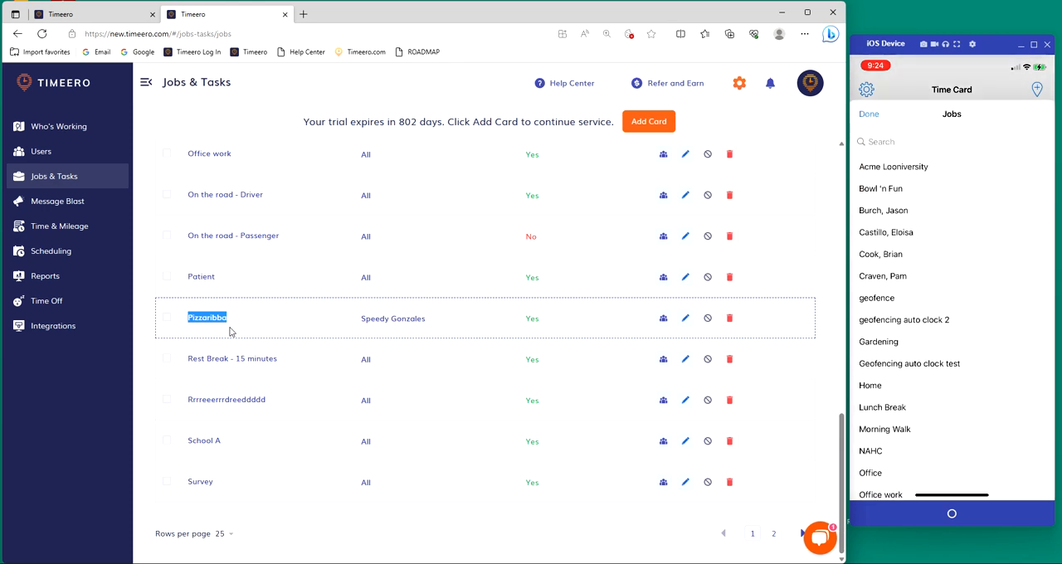
{"action": "left_click", "coordinate": [187, 330]}
{"action": "left_click", "coordinate": [238, 325]}
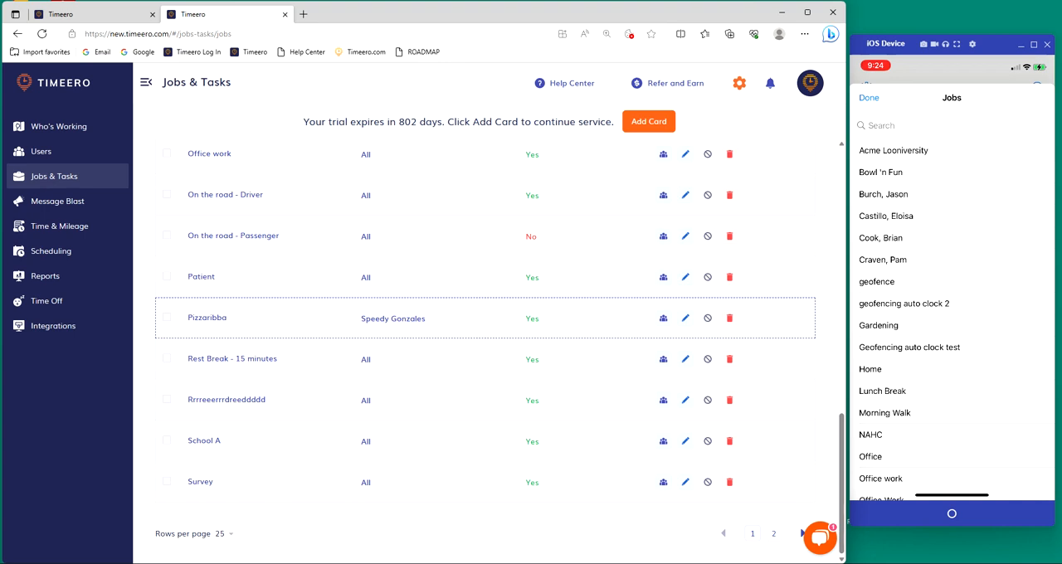
{"action": "left_click_drag", "start_coordinate": [361, 326], "coordinate": [438, 329]}
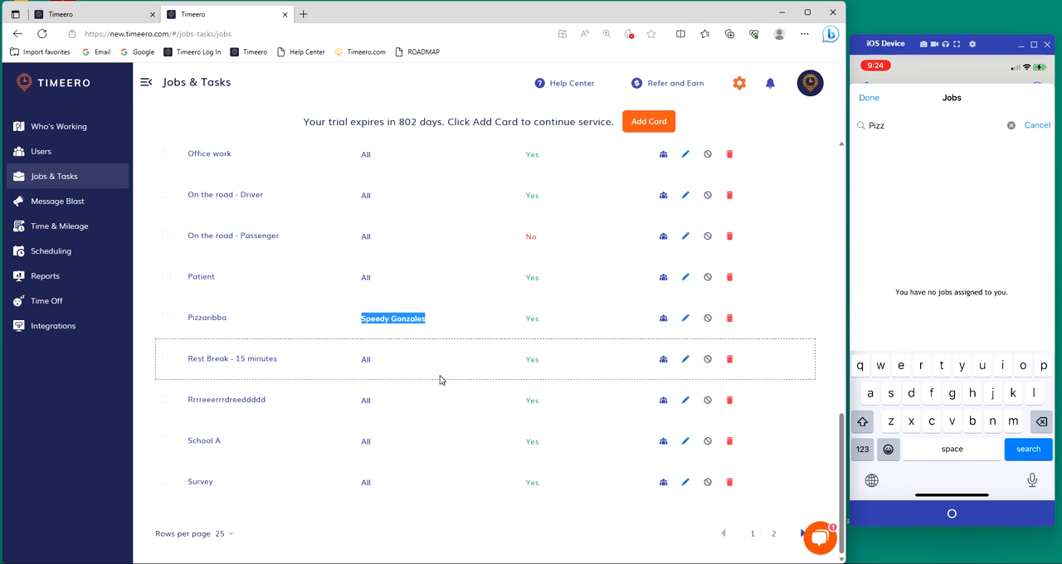
Step: Edit the Pizzaribba job so that it is assigned to all users, and update the job
{"action": "scroll", "coordinate": [440, 386], "scroll_direction": "up", "scroll_amount": 5}
{"action": "scroll", "coordinate": [440, 383], "scroll_direction": "down", "scroll_amount": 5}
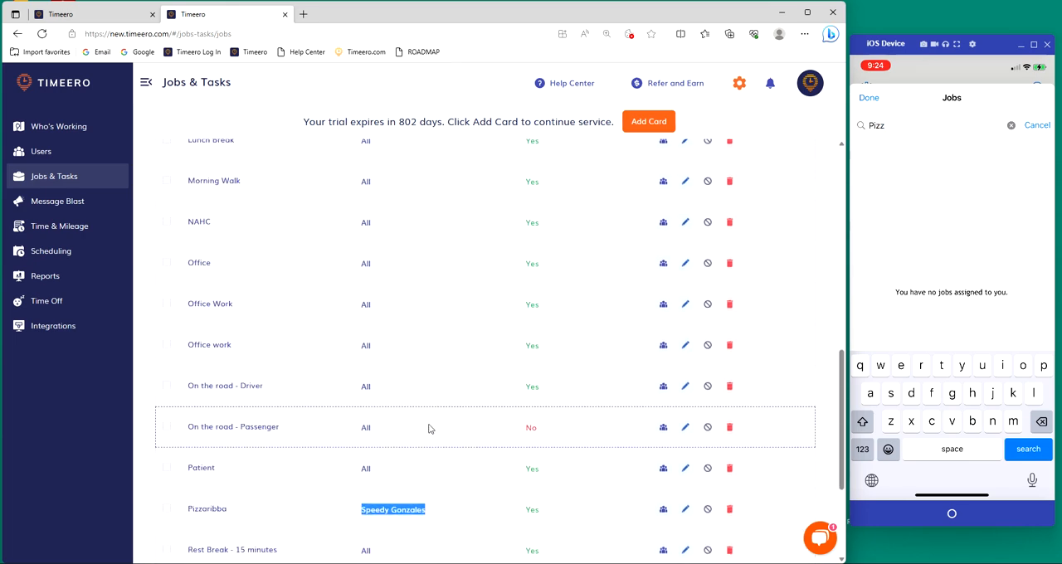
{"action": "left_click", "coordinate": [683, 386]}
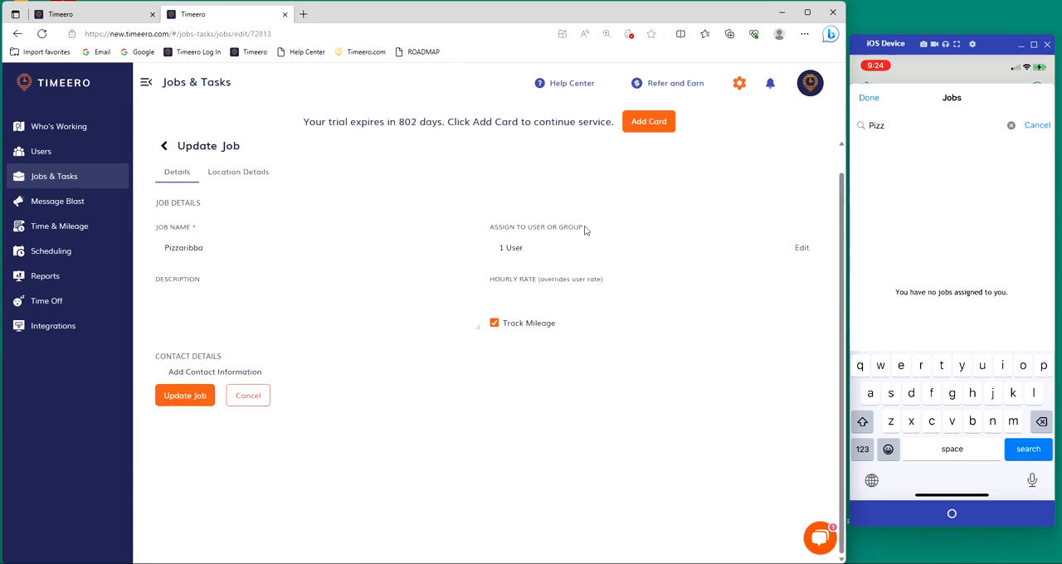
{"action": "left_click", "coordinate": [798, 247]}
{"action": "left_click", "coordinate": [624, 195]}
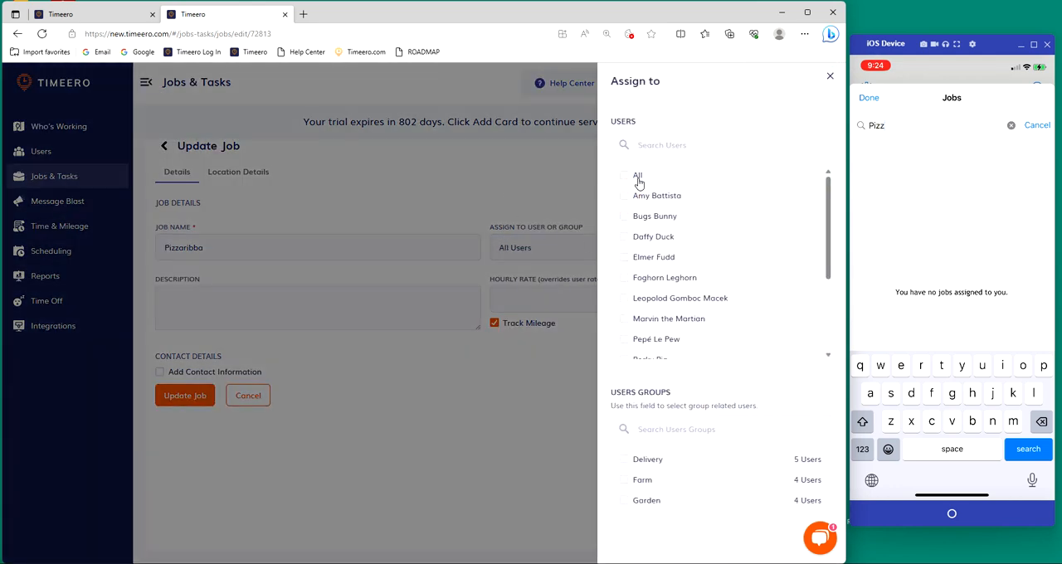
{"action": "left_click", "coordinate": [540, 175]}
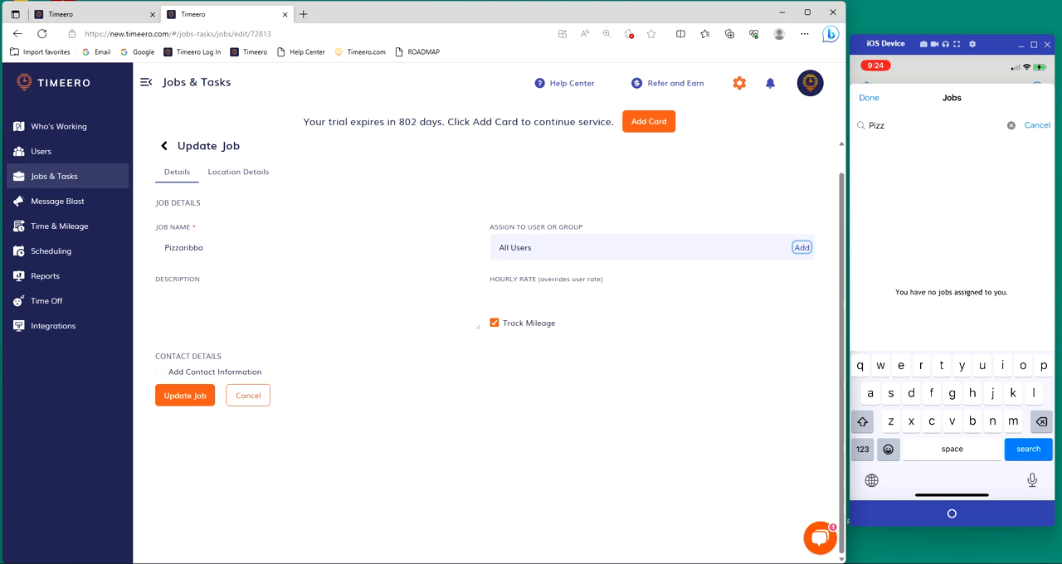
{"action": "left_click", "coordinate": [183, 398]}
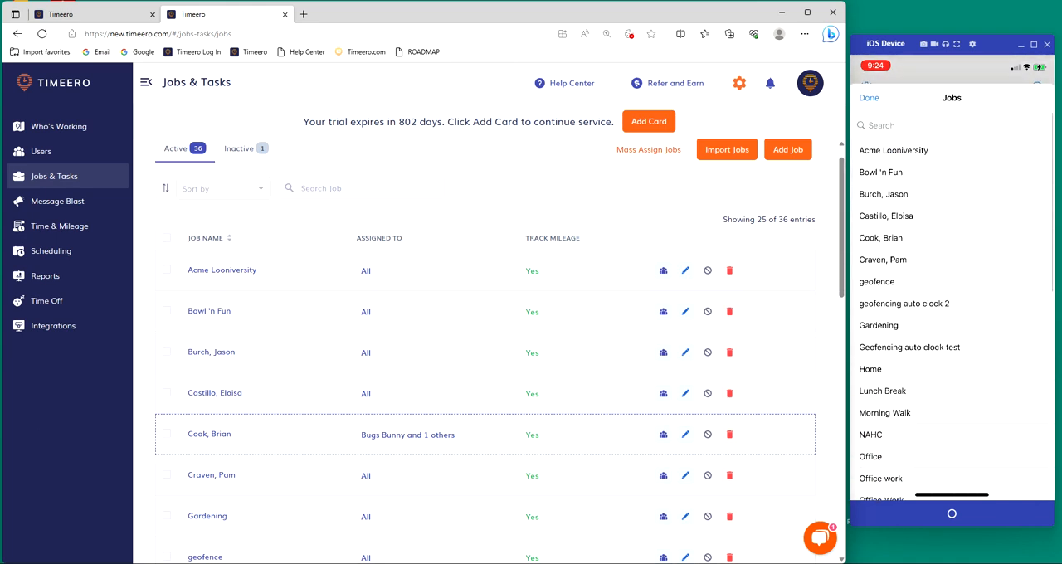
Step: Search the refreshed Jobs list on the mobile device for "Pi" to check the Pizzaribba job's availability
{"action": "type", "text": "Pi"}
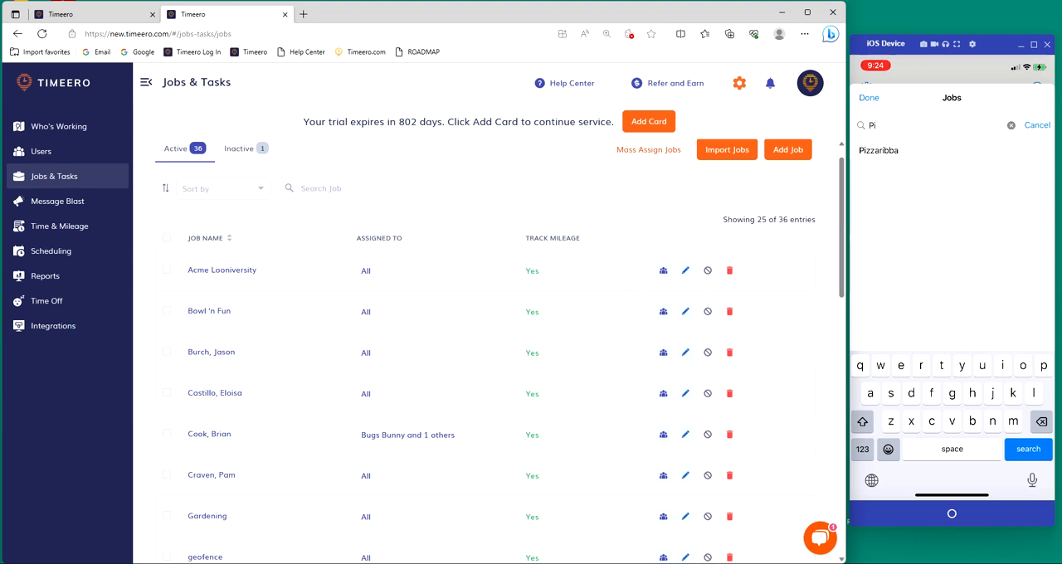
{"action": "left_click", "coordinate": [483, 562]}
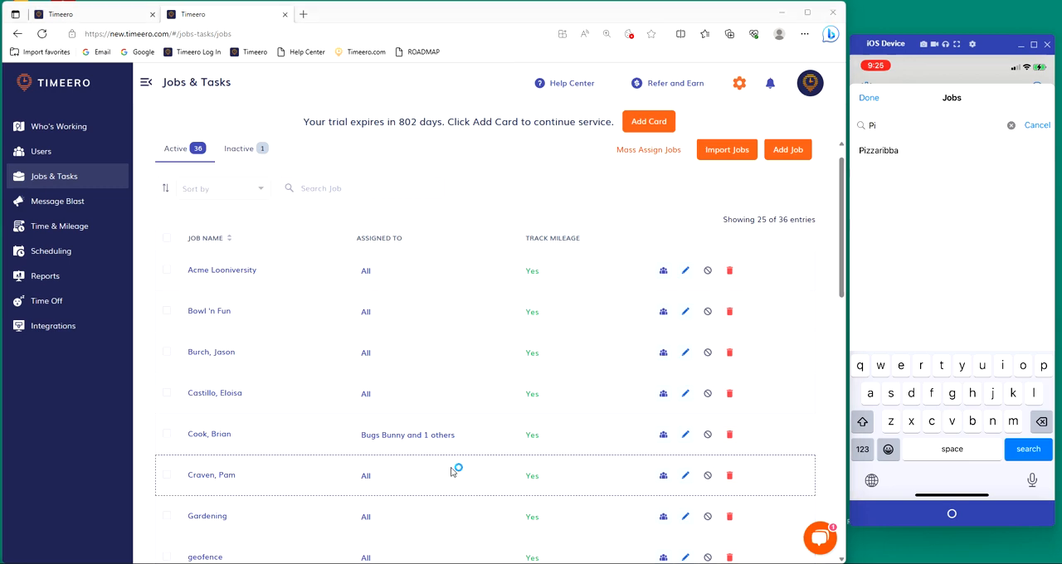